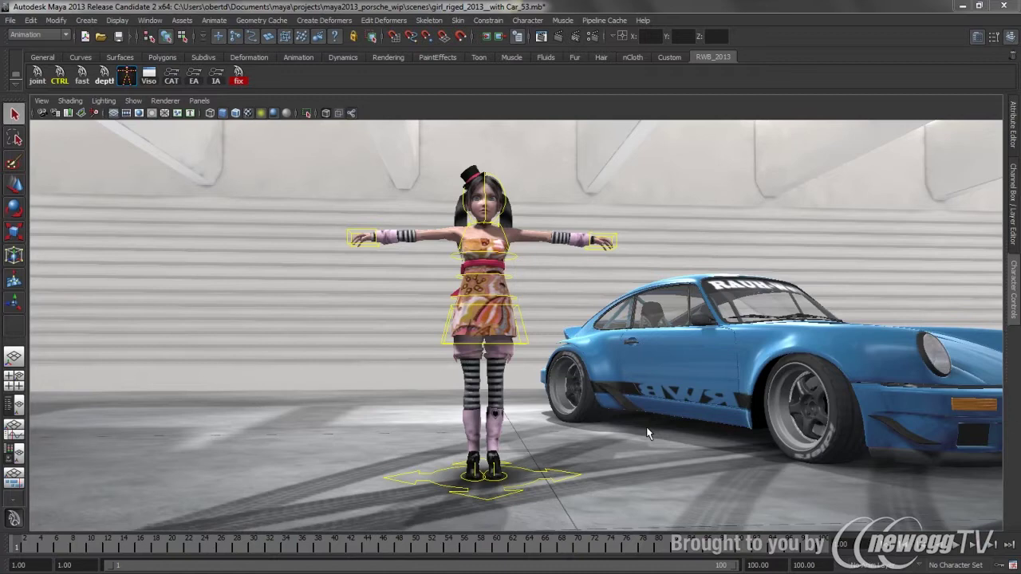
Step: Try out the girl rig's hips and first spine controls, rotate the spine control slightly, and undo the rotation
{"action": "middle_click_drag", "start_coordinate": [567, 387], "coordinate": [554, 383], "text": "alt"}
{"action": "left_click", "coordinate": [512, 345]}
{"action": "key", "text": "w"}
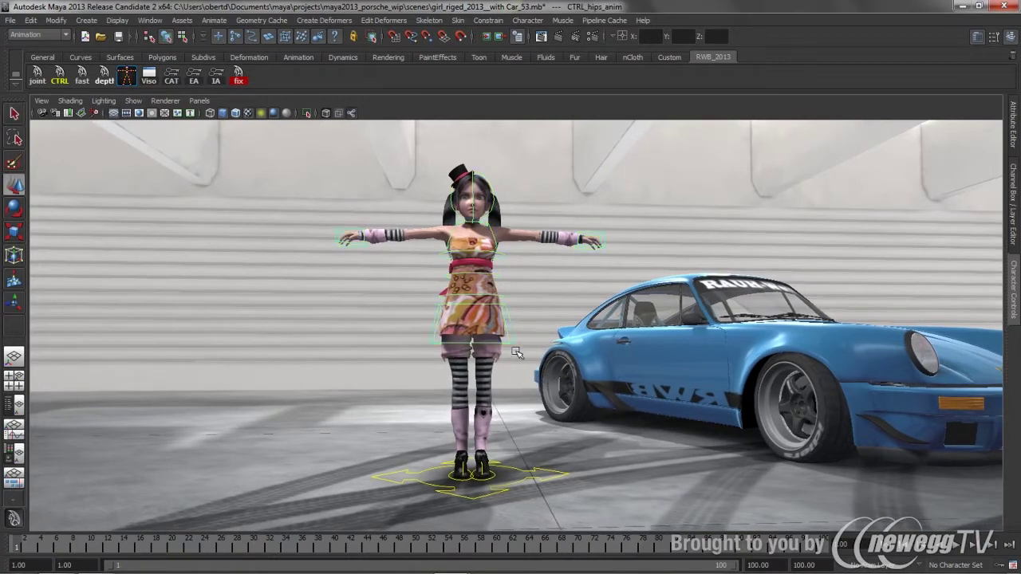
{"action": "mouse_move", "coordinate": [469, 308]}
{"action": "left_mouse_down"}
{"action": "mouse_move", "coordinate": [450, 316]}
{"action": "mouse_move", "coordinate": [473, 309]}
{"action": "left_mouse_up"}
{"action": "left_click", "coordinate": [502, 295]}
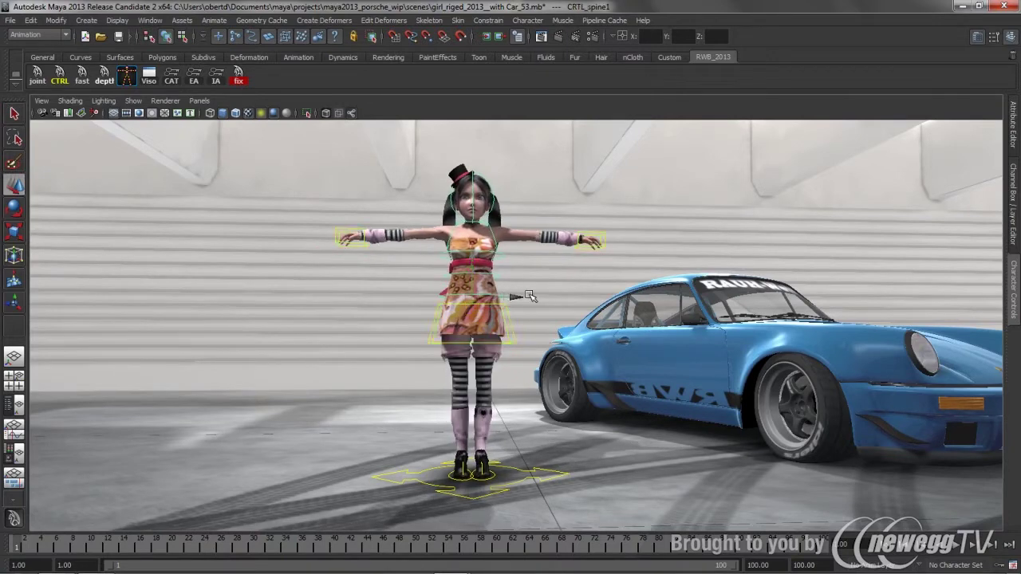
{"action": "key", "text": "e"}
{"action": "mouse_move", "coordinate": [527, 273]}
{"action": "left_mouse_down"}
{"action": "mouse_move", "coordinate": [526, 292]}
{"action": "mouse_move", "coordinate": [524, 268]}
{"action": "left_mouse_up"}
{"action": "key", "text": "ctrl+z"}
{"action": "left_click", "coordinate": [628, 222]}
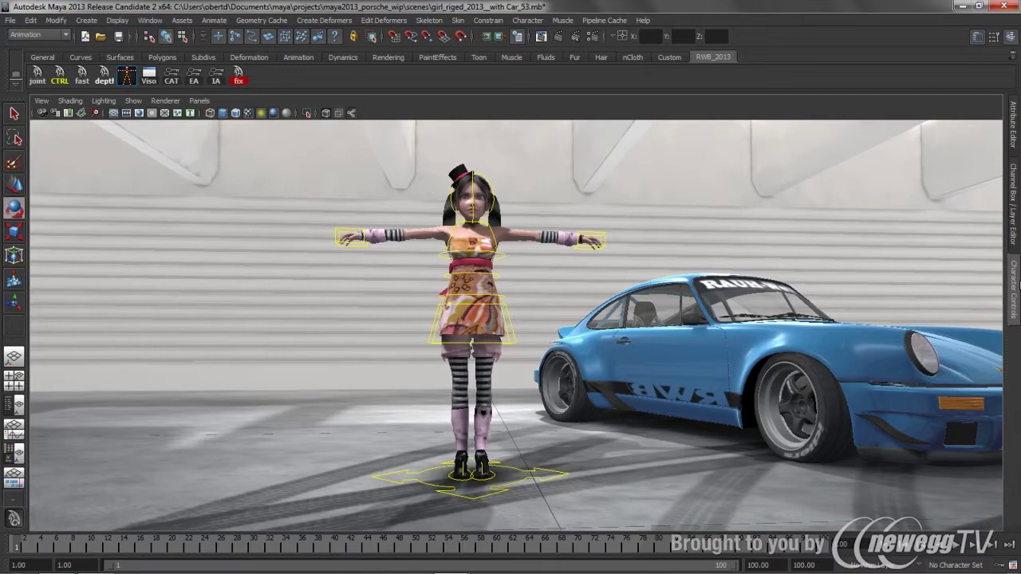
Step: Start a HumanIK skeleton definition for a new character and display the girl's joints
{"action": "left_click", "coordinate": [1015, 289]}
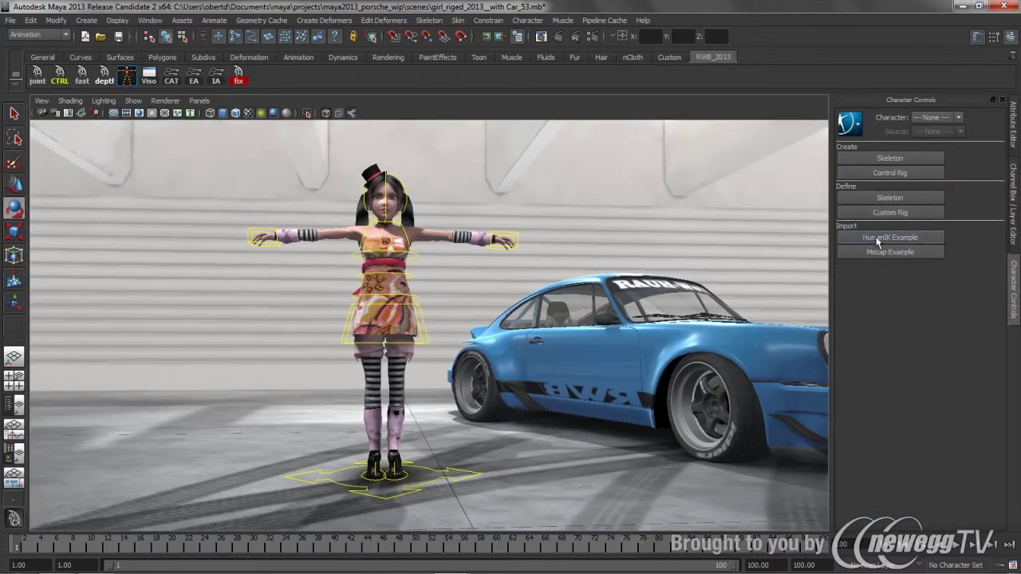
{"action": "left_click", "coordinate": [878, 197]}
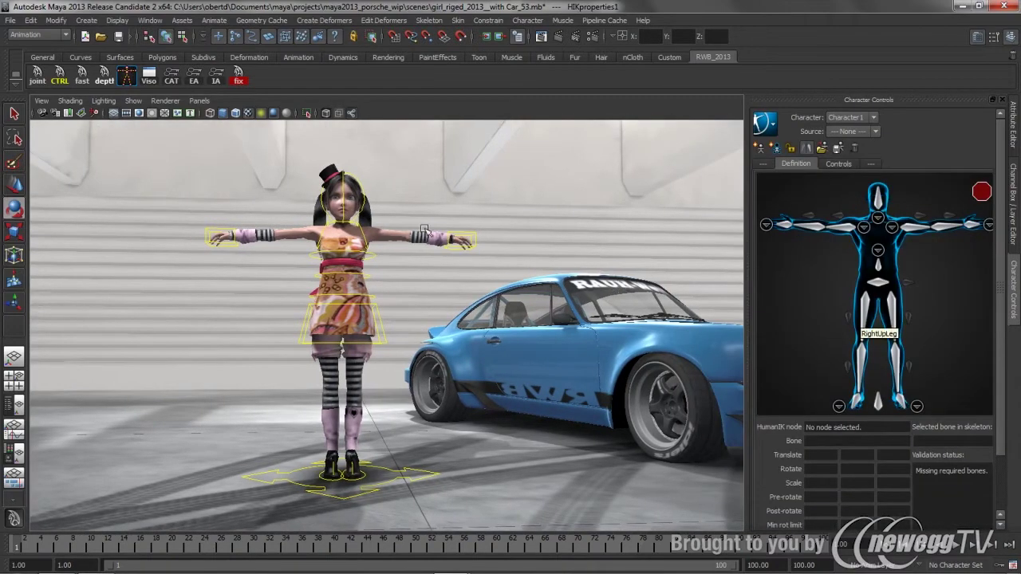
{"action": "left_click", "coordinate": [42, 82]}
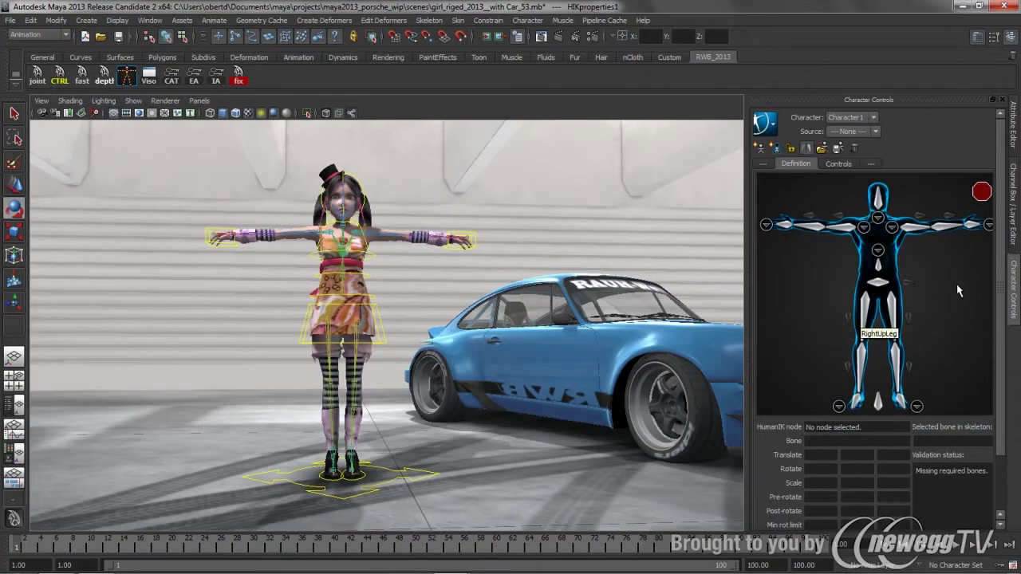
Step: Map the girl's left arm and left forearm joints to the LeftArm and LeftForeArm bones of the skeleton definition
{"action": "double_click", "coordinate": [914, 229]}
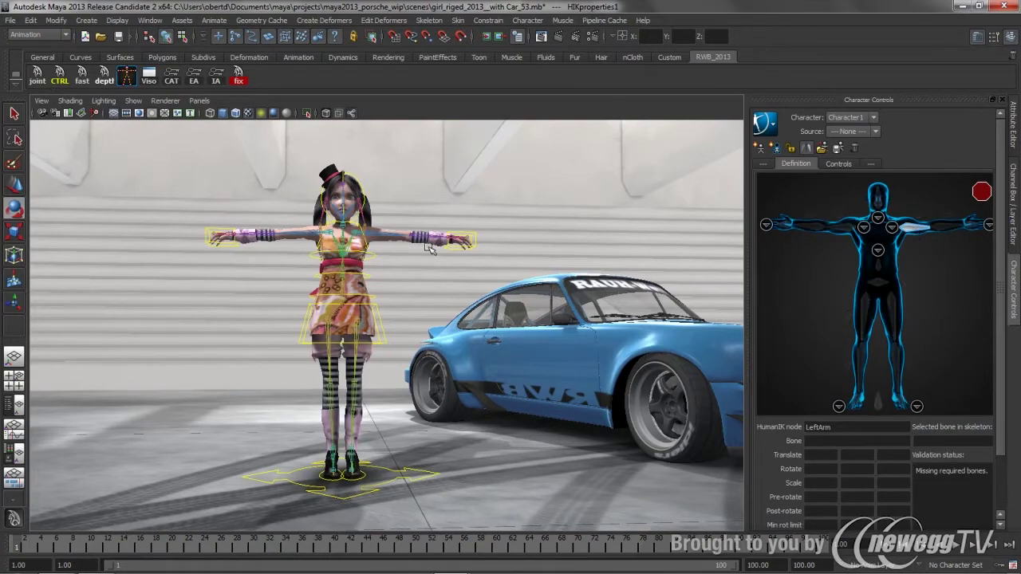
{"action": "left_click", "coordinate": [381, 236]}
{"action": "left_click", "coordinate": [943, 269]}
{"action": "double_click", "coordinate": [940, 228]}
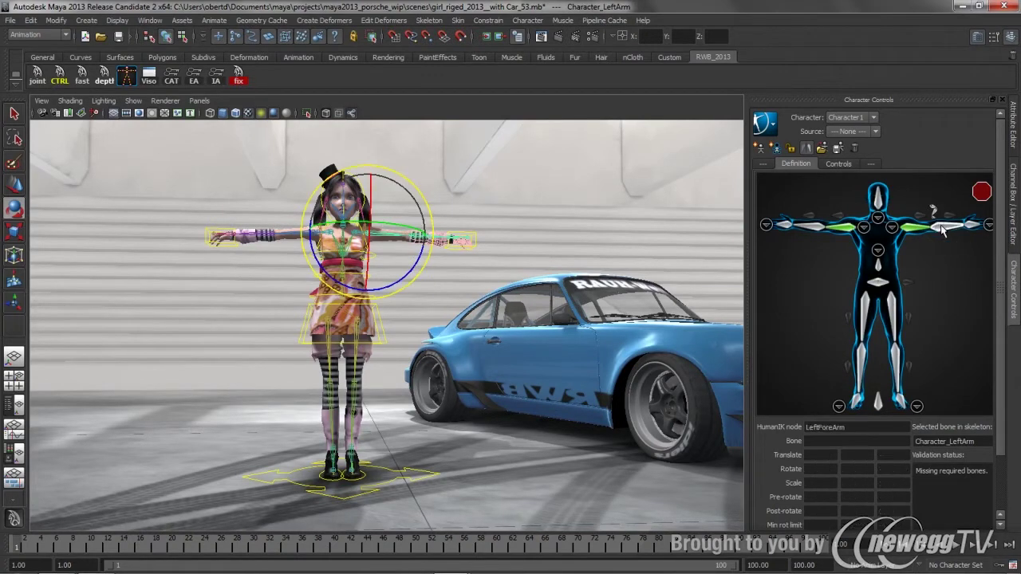
{"action": "key", "text": "w"}
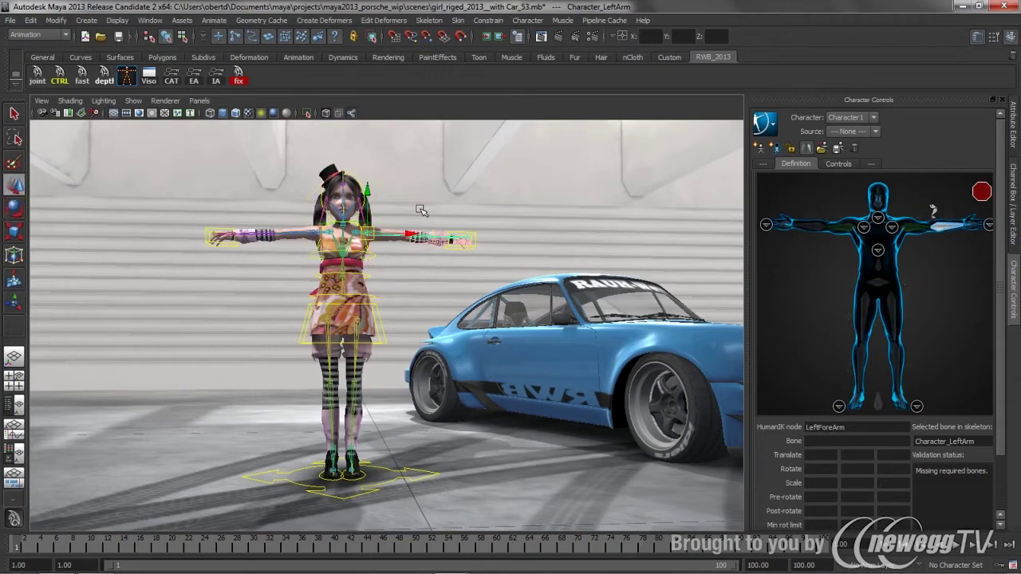
{"action": "left_click", "coordinate": [423, 244]}
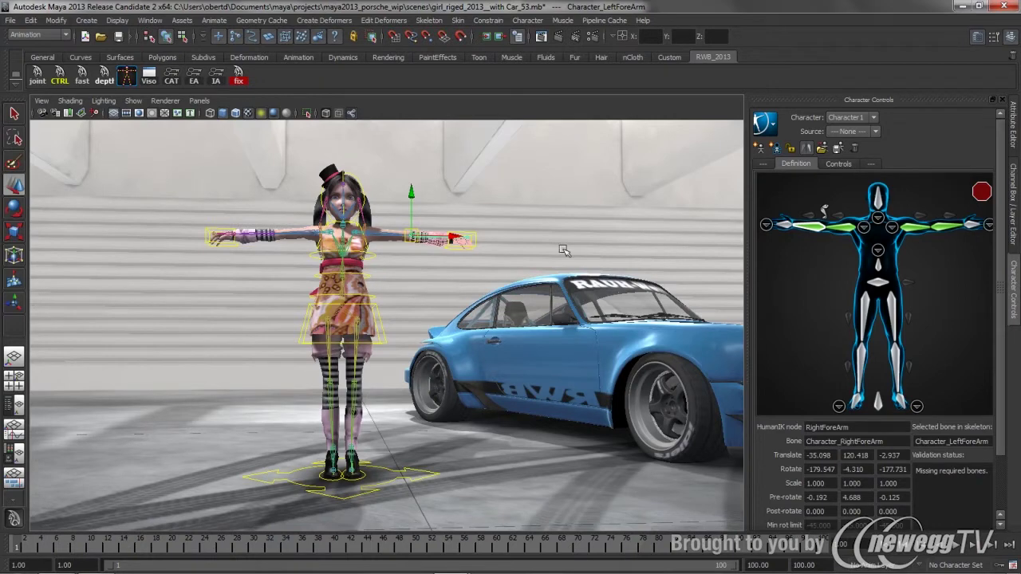
Step: Load the hGirl skeleton definition template, matching all bones with the prefix Character_, and create a custom rig mapping for the character
{"action": "left_click", "coordinate": [822, 150]}
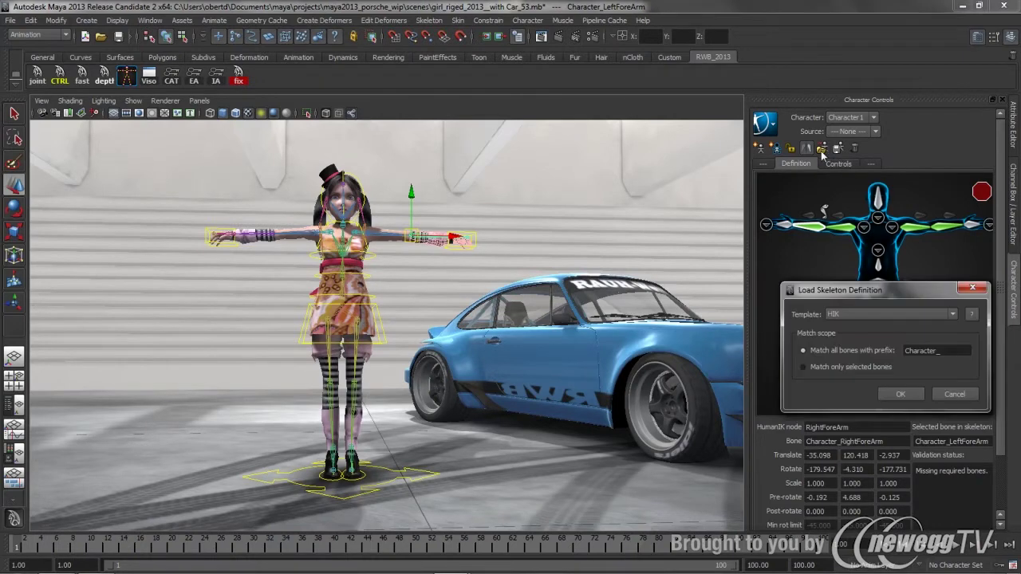
{"action": "left_click", "coordinate": [844, 316]}
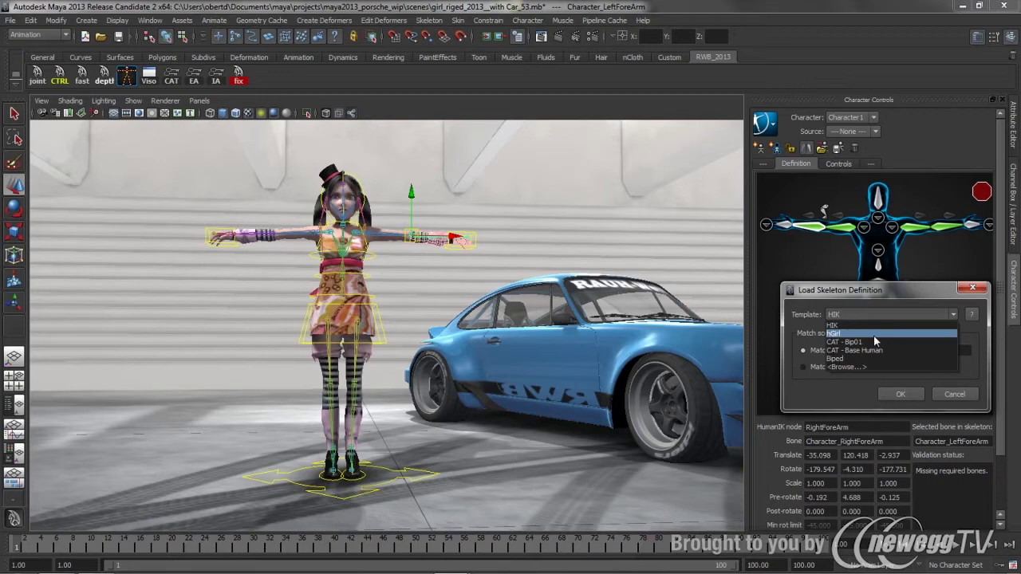
{"action": "left_click", "coordinate": [873, 335]}
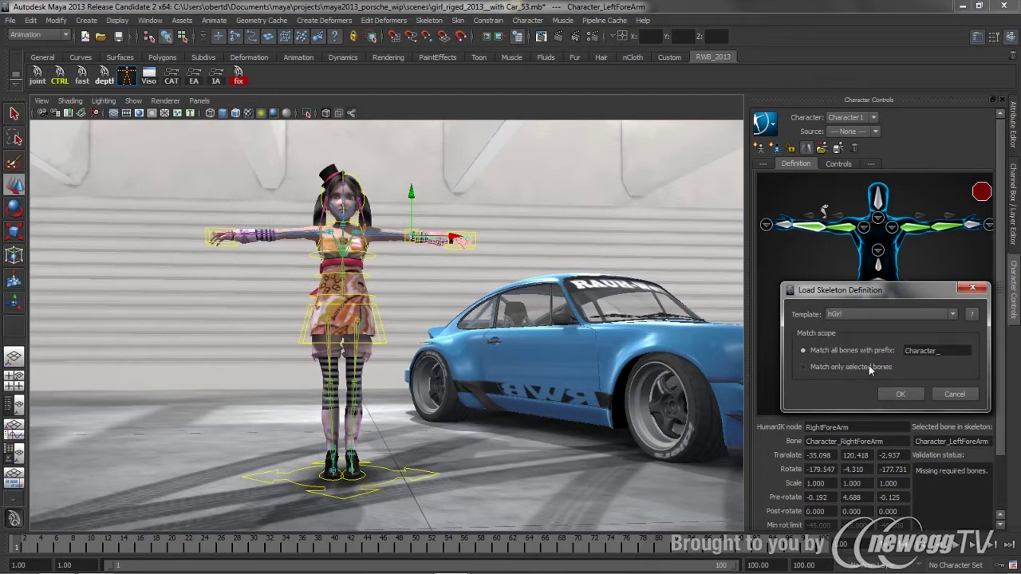
{"action": "left_click", "coordinate": [899, 395]}
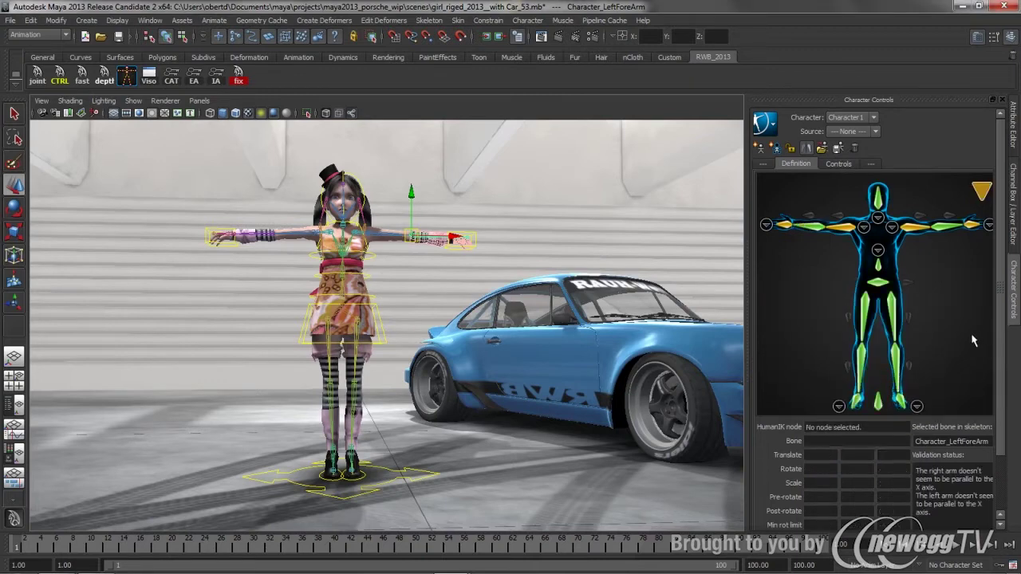
{"action": "left_click", "coordinate": [818, 300]}
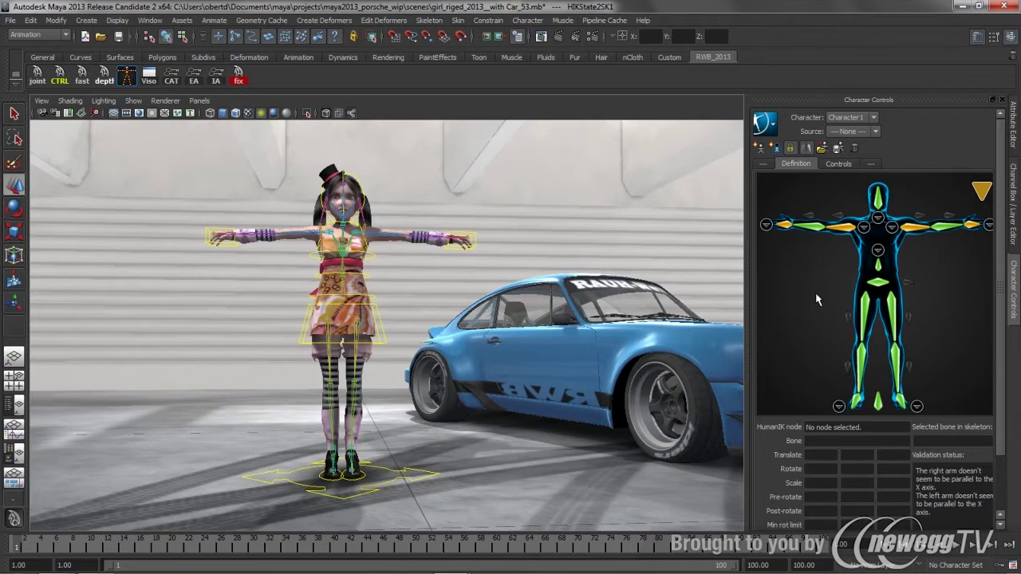
{"action": "left_click", "coordinate": [775, 147]}
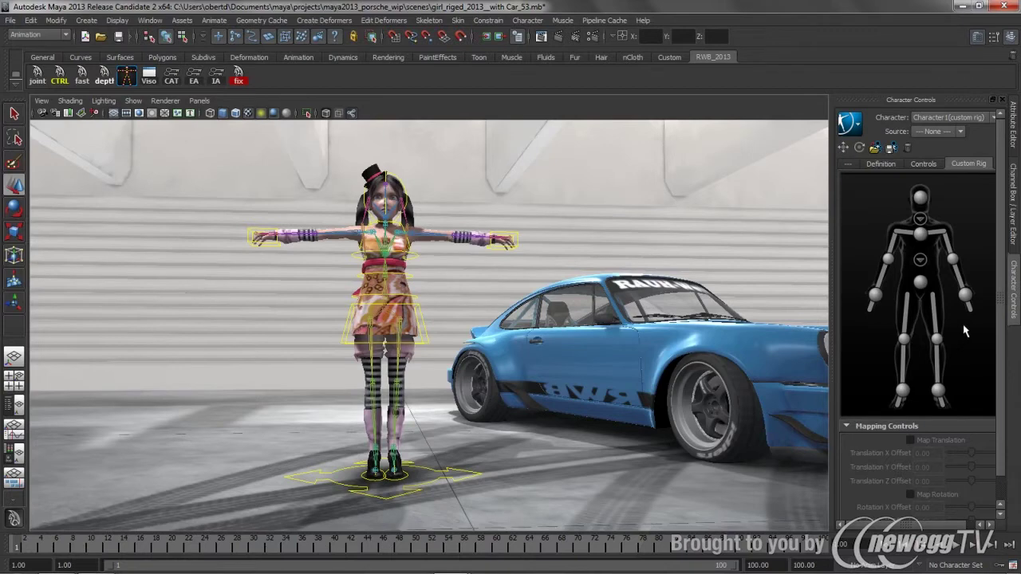
Step: Assign the girl's left hand control, CTRL_hand_L, to the left hand effector of the custom rig
{"action": "left_click_drag", "start_coordinate": [523, 260], "coordinate": [528, 296], "text": "alt"}
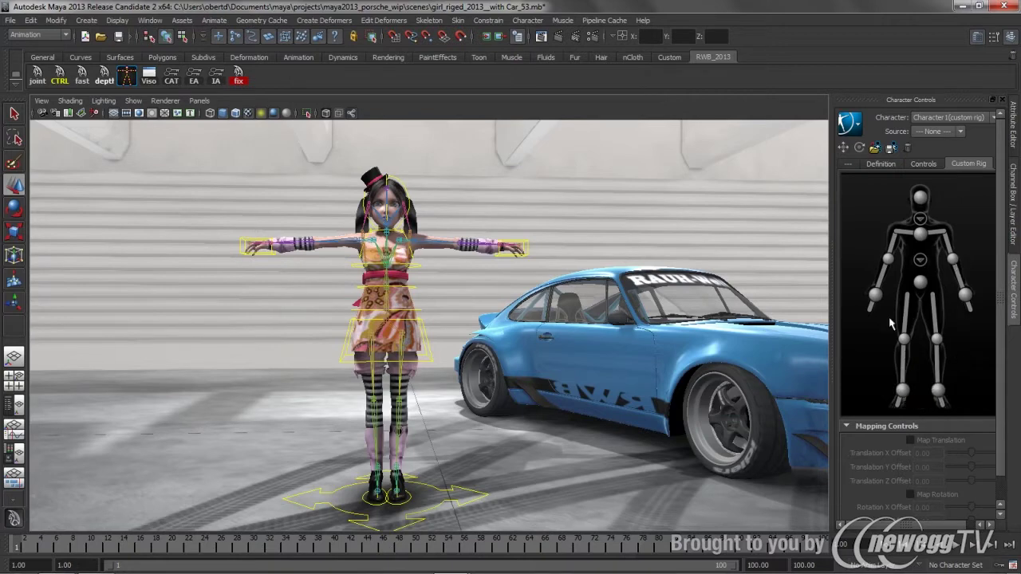
{"action": "left_click", "coordinate": [529, 246]}
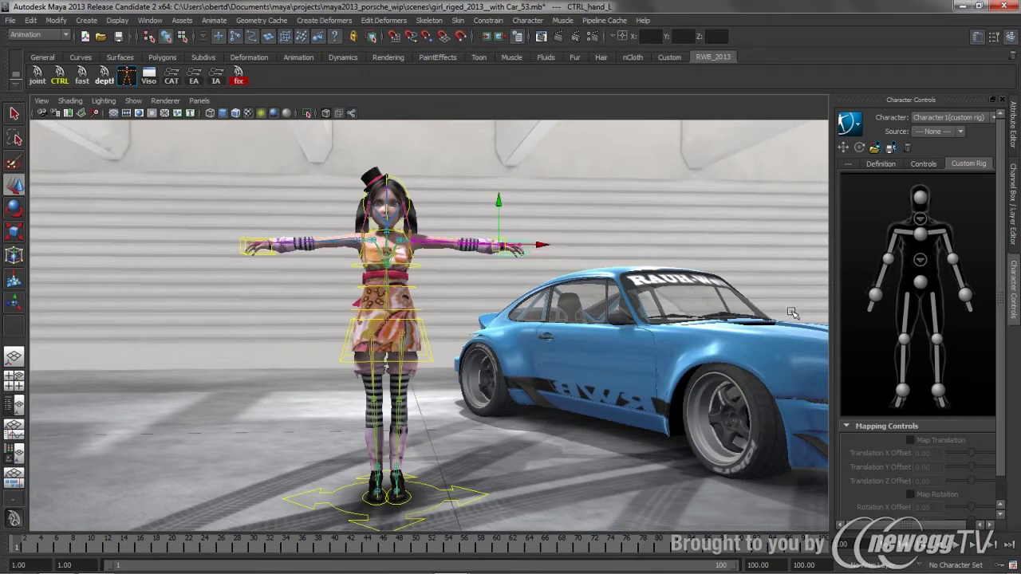
{"action": "right_click", "coordinate": [965, 296]}
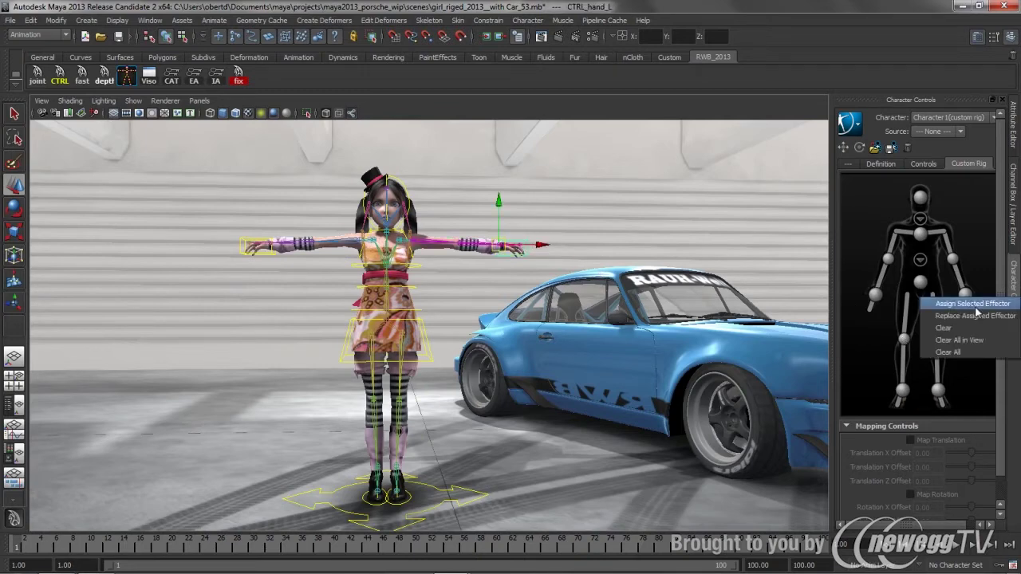
{"action": "left_click", "coordinate": [973, 305]}
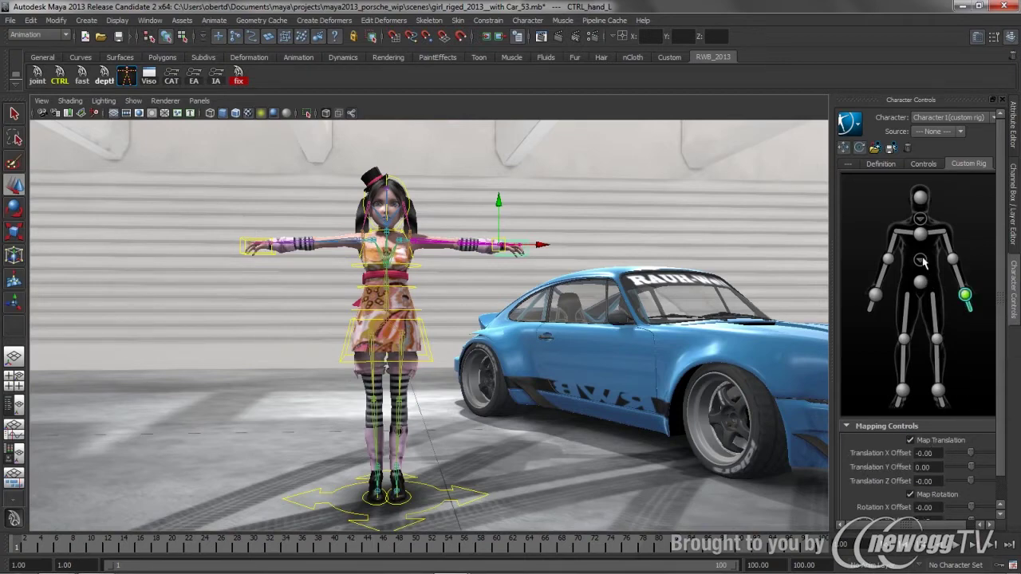
Step: Assign the control CRTL_spine1 to the lowest spine segment in the detailed spine view and return to the full-body view
{"action": "scroll", "coordinate": [923, 263], "scroll_direction": "up", "scroll_amount": 3}
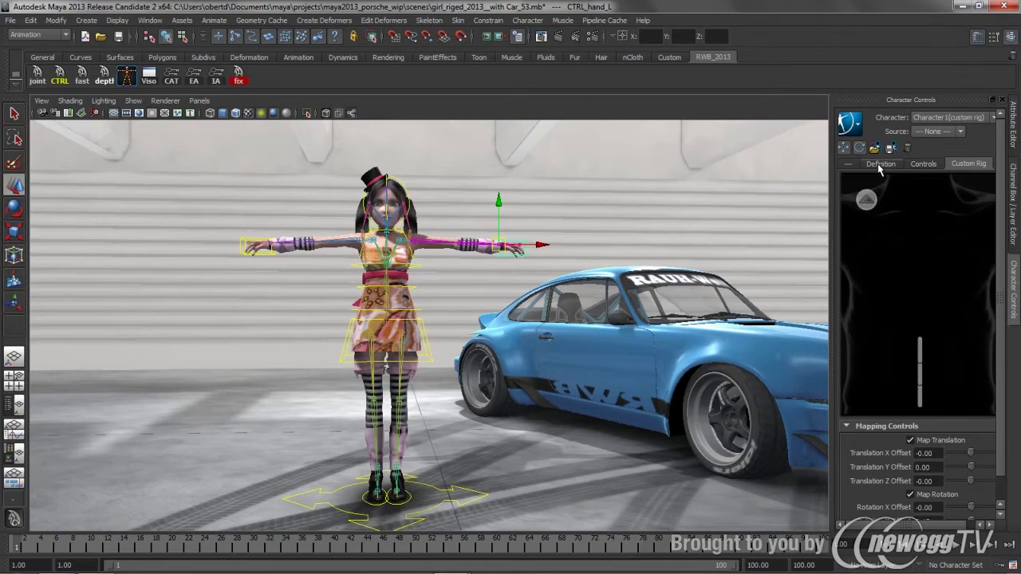
{"action": "left_click", "coordinate": [415, 307]}
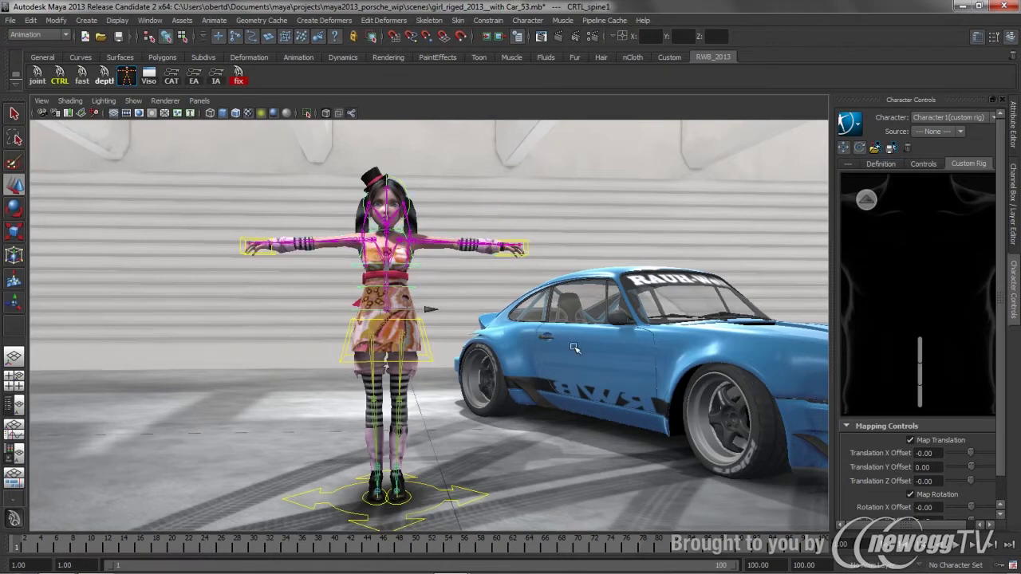
{"action": "right_click", "coordinate": [920, 398]}
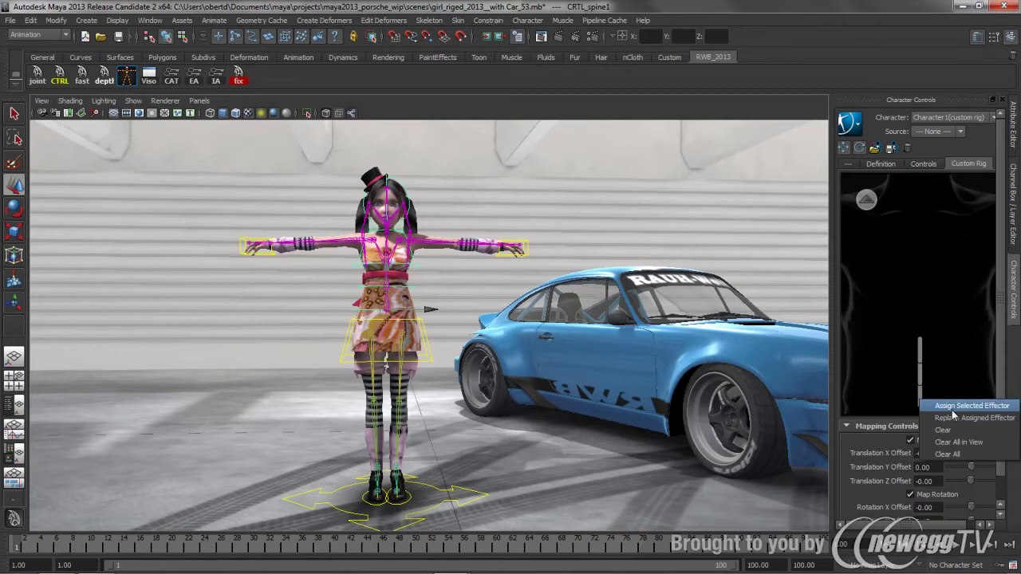
{"action": "left_click", "coordinate": [953, 414]}
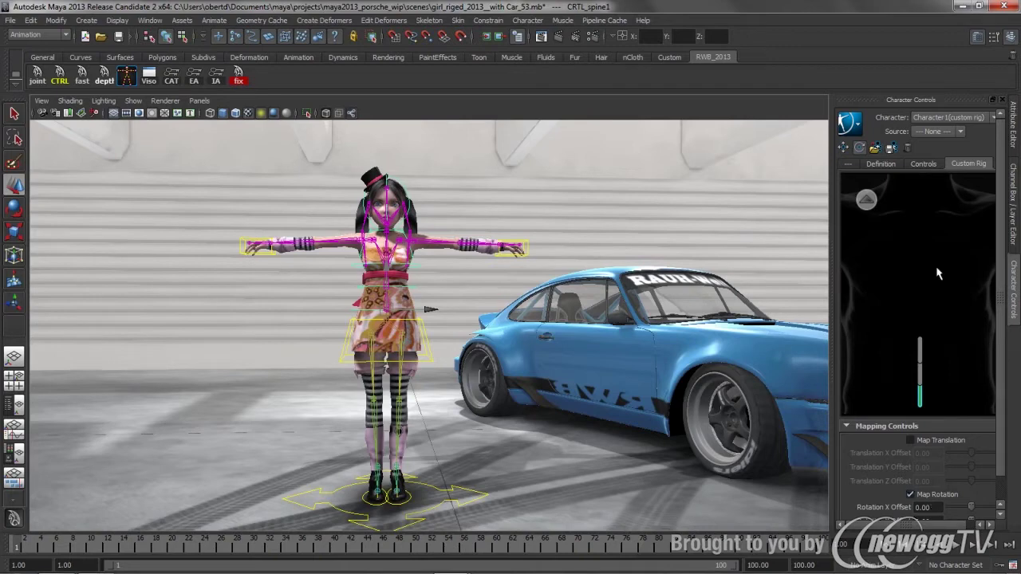
{"action": "left_click", "coordinate": [867, 200]}
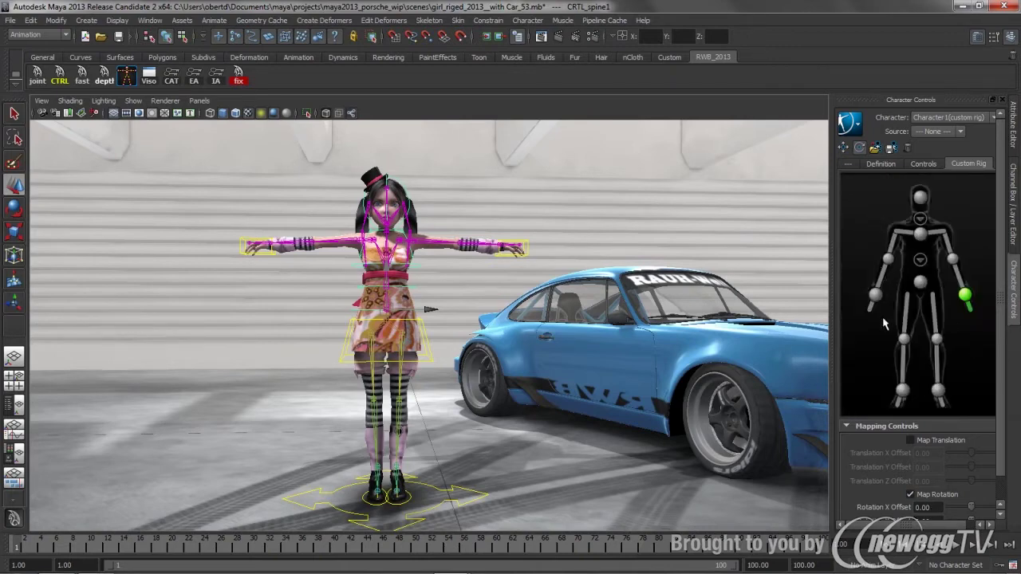
{"action": "left_click", "coordinate": [969, 356]}
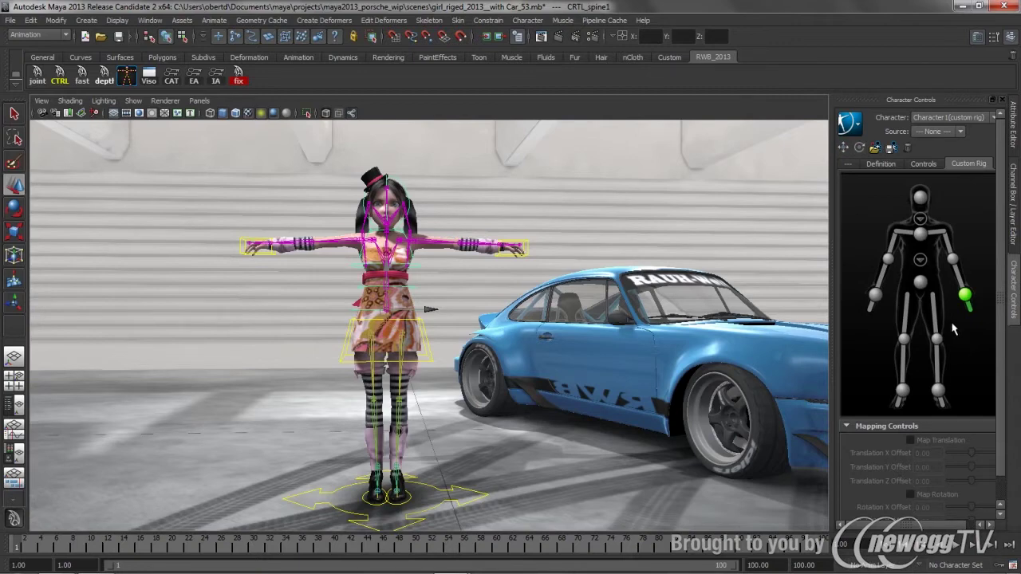
Step: Import the rig mappings description file hGirl.xml from the project's scenes folder into the custom rig
{"action": "left_click", "coordinate": [875, 148]}
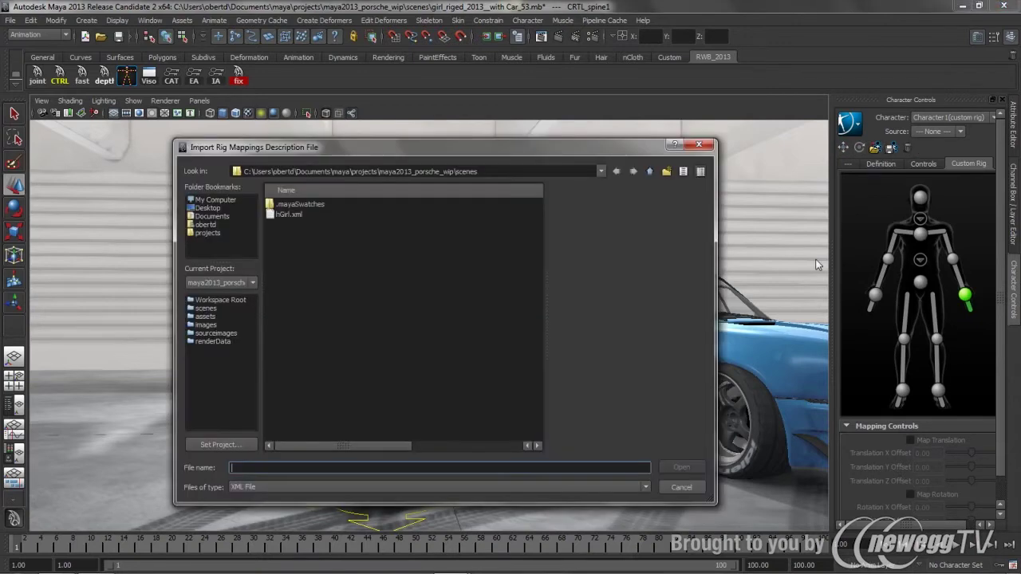
{"action": "left_click", "coordinate": [290, 215]}
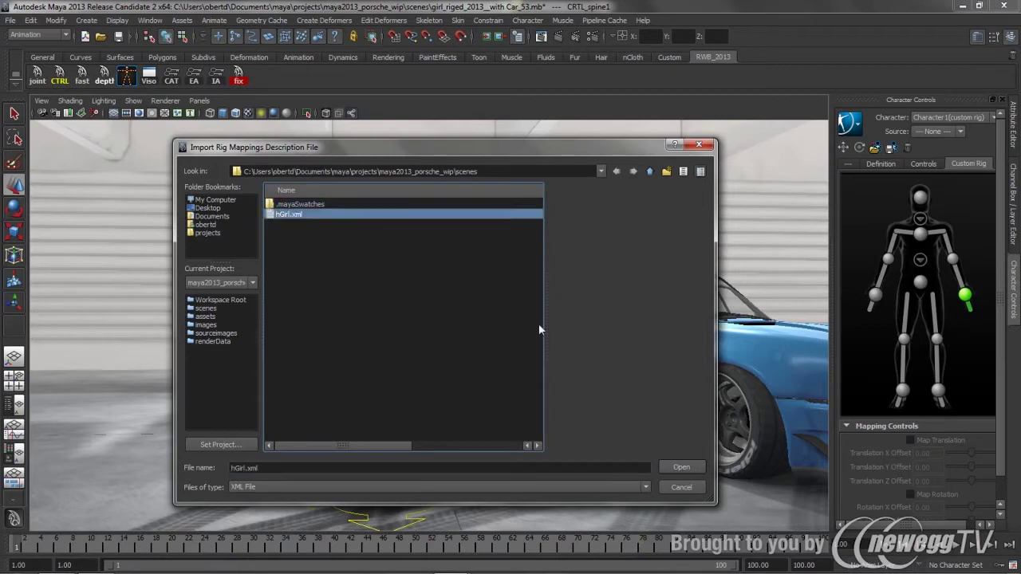
{"action": "left_click", "coordinate": [680, 470]}
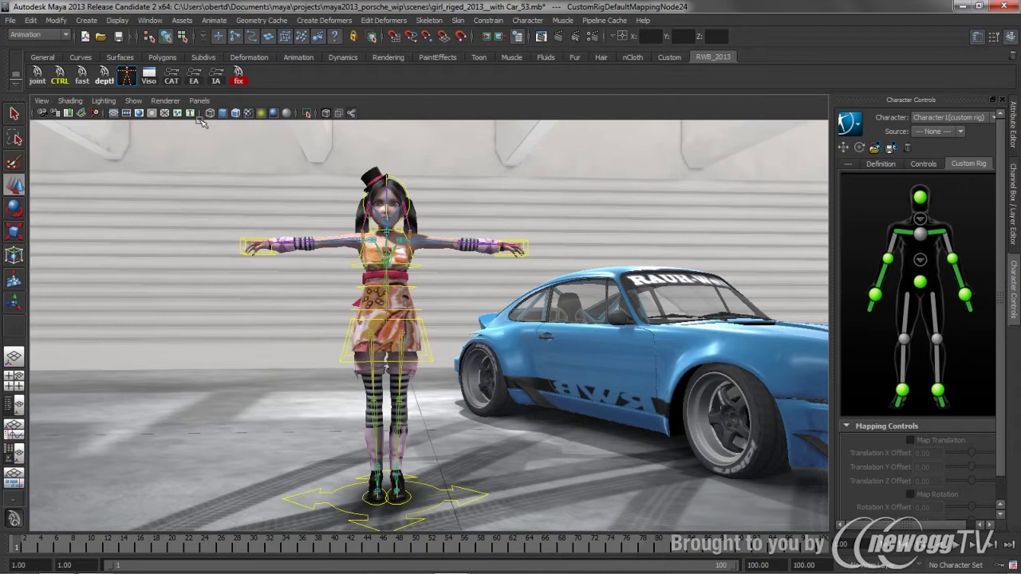
Step: Bring the cartwheel.ma motion capture example from the Visor into the scene and view the mocap figure beside the girl from the side
{"action": "left_click", "coordinate": [151, 79]}
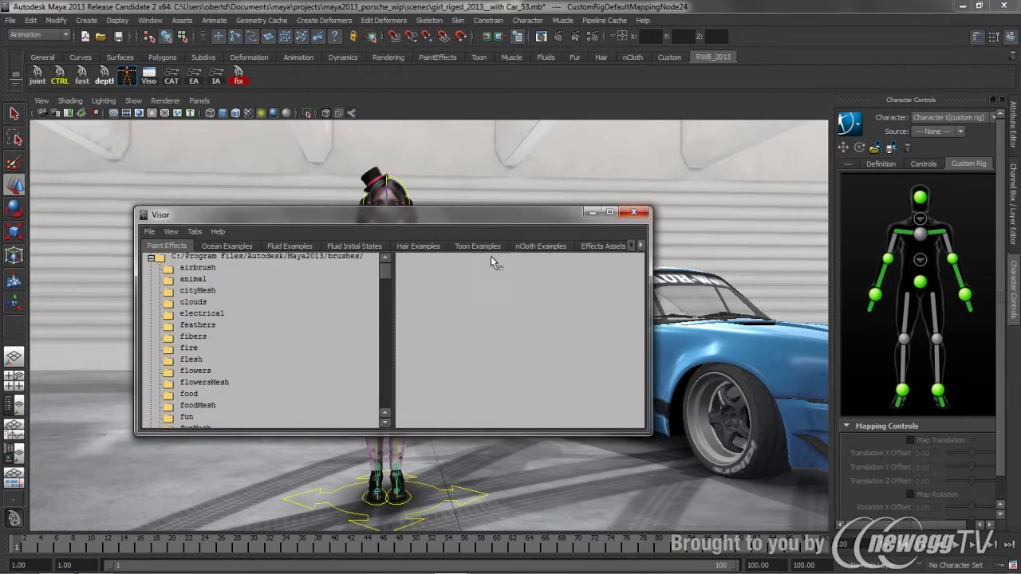
{"action": "left_click", "coordinate": [640, 246]}
{"action": "left_click", "coordinate": [640, 247]}
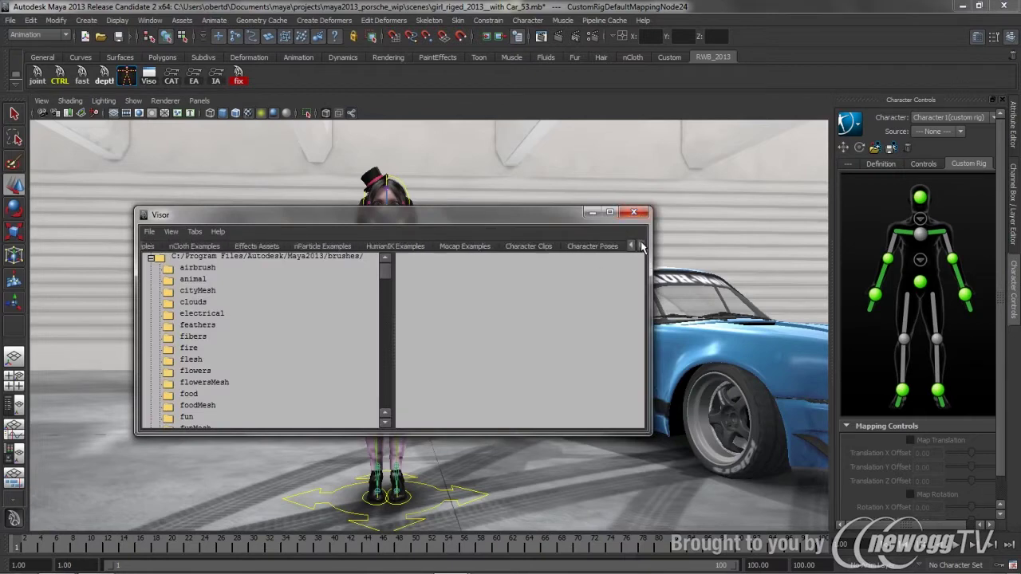
{"action": "left_click_drag", "start_coordinate": [482, 216], "coordinate": [727, 159]}
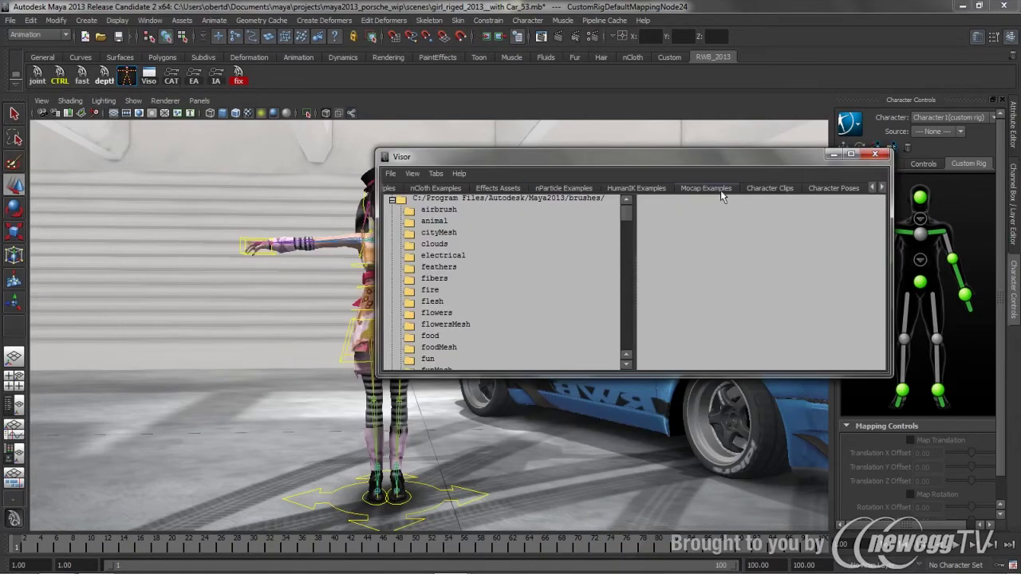
{"action": "left_click", "coordinate": [710, 186]}
{"action": "middle_click_drag", "start_coordinate": [691, 246], "coordinate": [194, 361]}
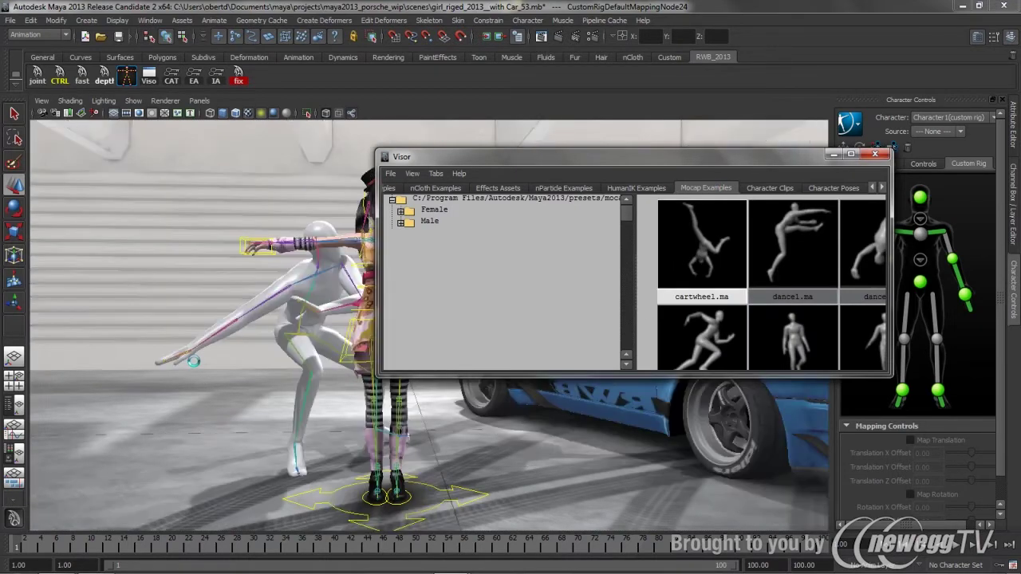
{"action": "left_click", "coordinate": [875, 155]}
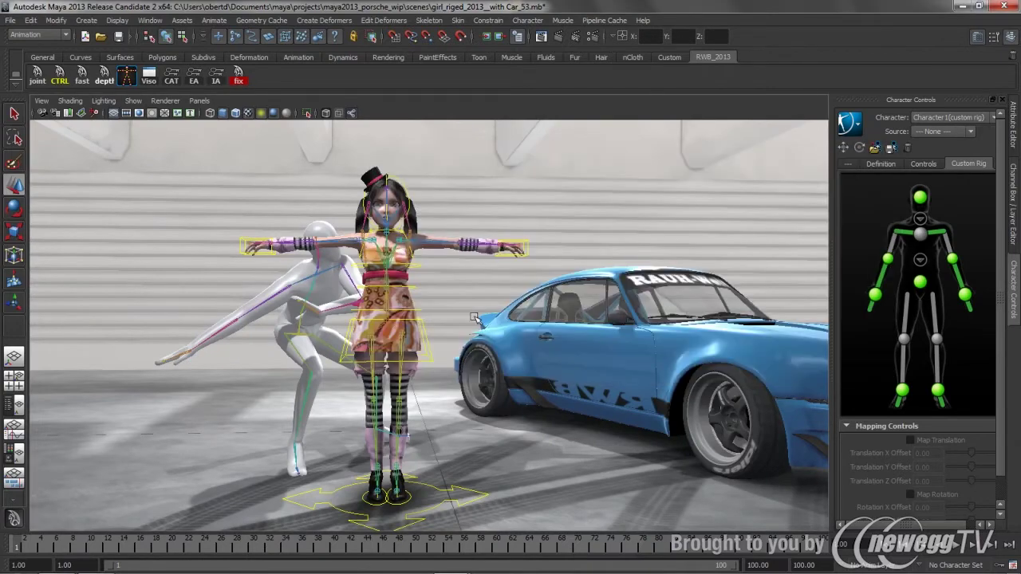
{"action": "left_click_drag", "start_coordinate": [501, 320], "coordinate": [585, 331], "text": "alt"}
{"action": "middle_click_drag", "start_coordinate": [584, 331], "coordinate": [498, 334], "text": "alt"}
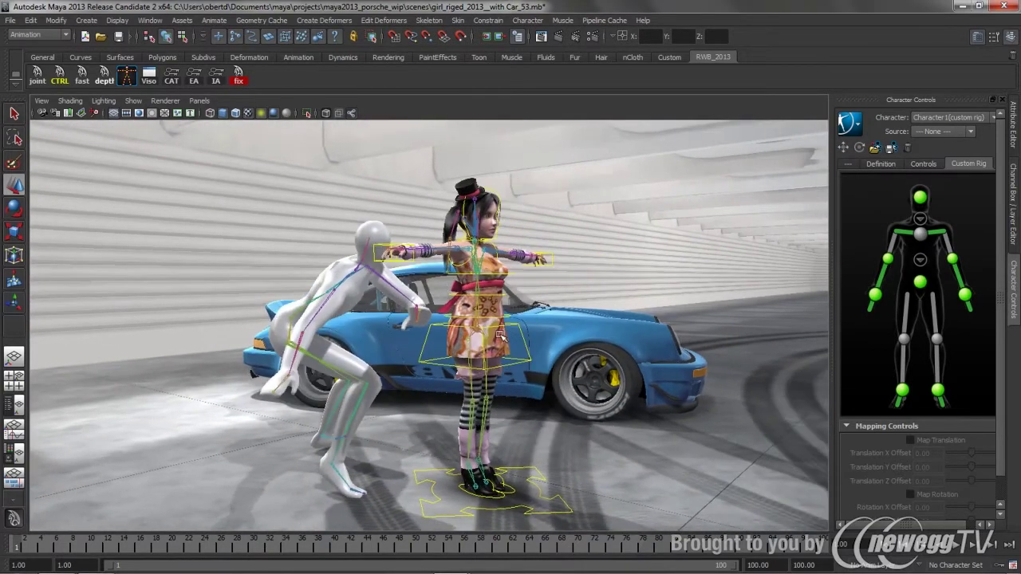
Step: Set the source of the girl's character to MocapExample so that the mocap motion drives her custom rig
{"action": "right_click_drag", "start_coordinate": [517, 334], "coordinate": [505, 335], "text": "alt"}
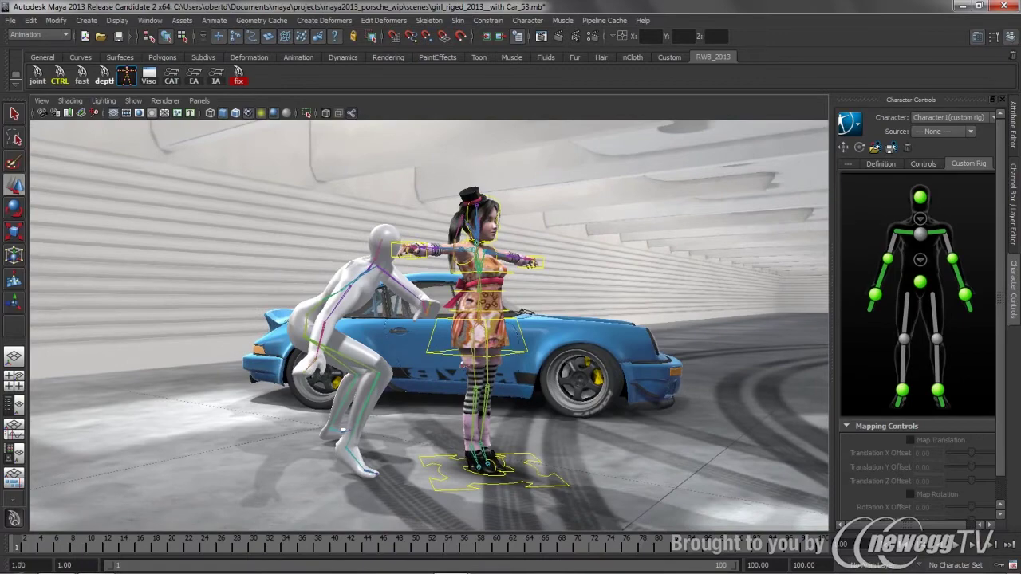
{"action": "mouse_move", "coordinate": [22, 545]}
{"action": "left_mouse_down"}
{"action": "mouse_move", "coordinate": [228, 550]}
{"action": "mouse_move", "coordinate": [32, 556]}
{"action": "mouse_move", "coordinate": [123, 556]}
{"action": "mouse_move", "coordinate": [24, 551]}
{"action": "mouse_move", "coordinate": [230, 556]}
{"action": "mouse_move", "coordinate": [32, 552]}
{"action": "left_mouse_up"}
{"action": "left_click_drag", "start_coordinate": [502, 403], "coordinate": [471, 417], "text": "alt"}
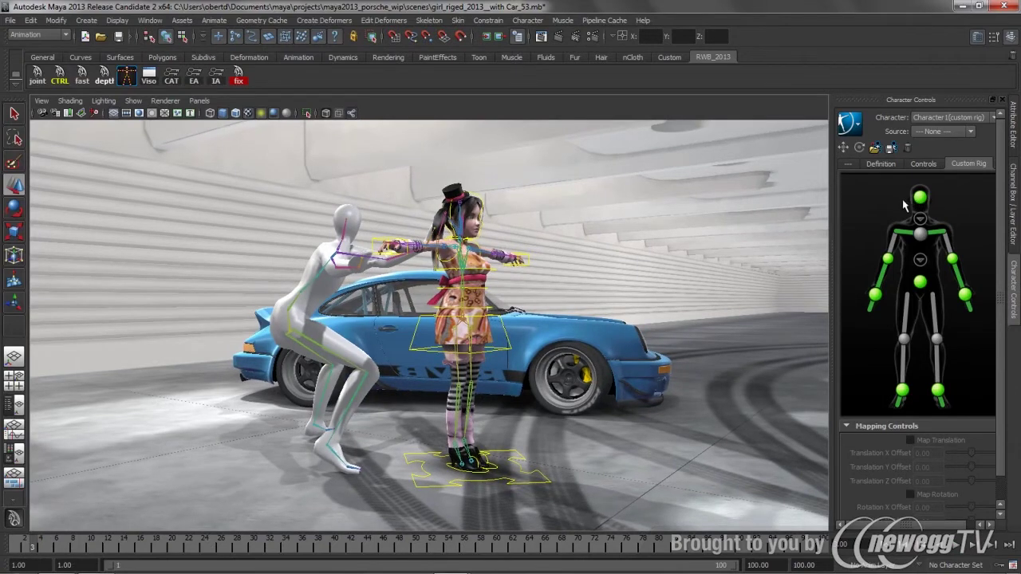
{"action": "mouse_move", "coordinate": [507, 295]}
{"action": "middle_mouse_down", "text": "alt"}
{"action": "mouse_move", "coordinate": [524, 315]}
{"action": "mouse_move", "coordinate": [509, 300]}
{"action": "middle_mouse_up", "text": "alt"}
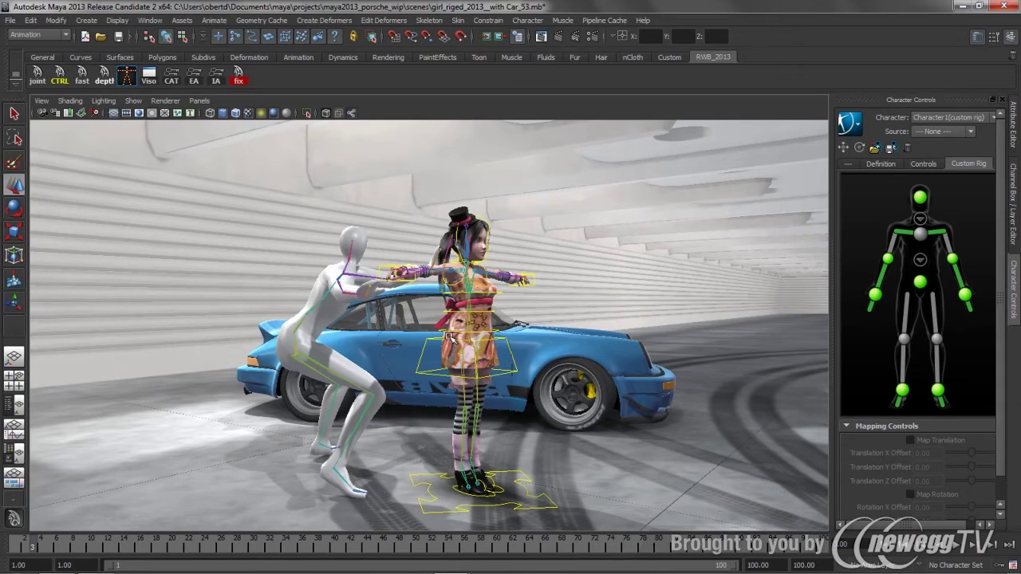
{"action": "left_click", "coordinate": [939, 132]}
{"action": "left_click", "coordinate": [942, 143]}
Step: Move the girl's master control CTRL_master_anim across the floor so she stands clear of the mocap figure
{"action": "left_click", "coordinate": [539, 505]}
{"action": "left_click_drag", "start_coordinate": [504, 498], "coordinate": [621, 453]}
{"action": "middle_click_drag", "start_coordinate": [620, 453], "coordinate": [539, 425], "text": "alt"}
{"action": "right_click_drag", "start_coordinate": [540, 424], "coordinate": [644, 458], "text": "alt"}
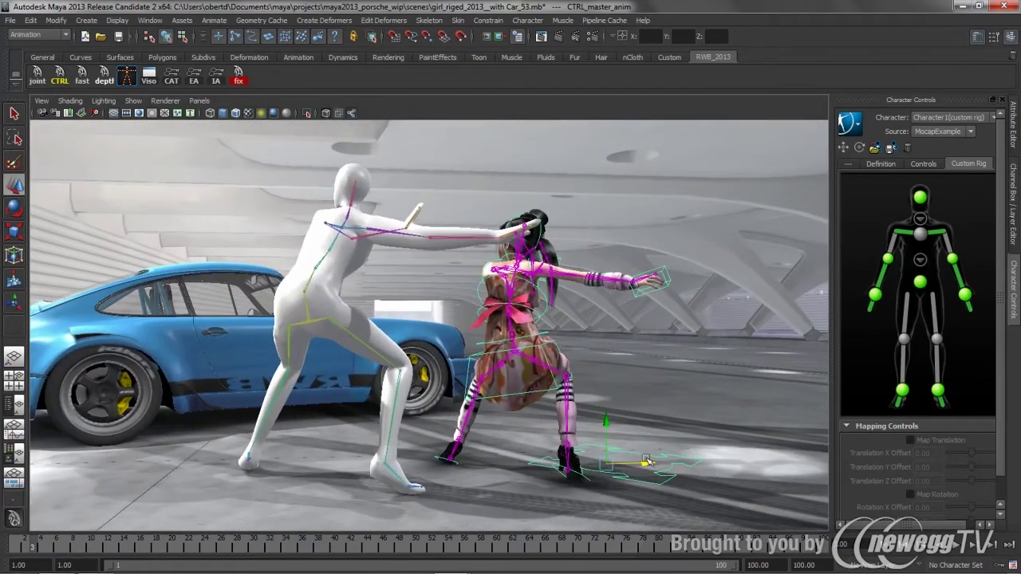
{"action": "left_click_drag", "start_coordinate": [653, 463], "coordinate": [706, 463]}
{"action": "middle_click_drag", "start_coordinate": [707, 463], "coordinate": [680, 468], "text": "alt"}
{"action": "right_click_drag", "start_coordinate": [680, 467], "coordinate": [542, 433], "text": "alt"}
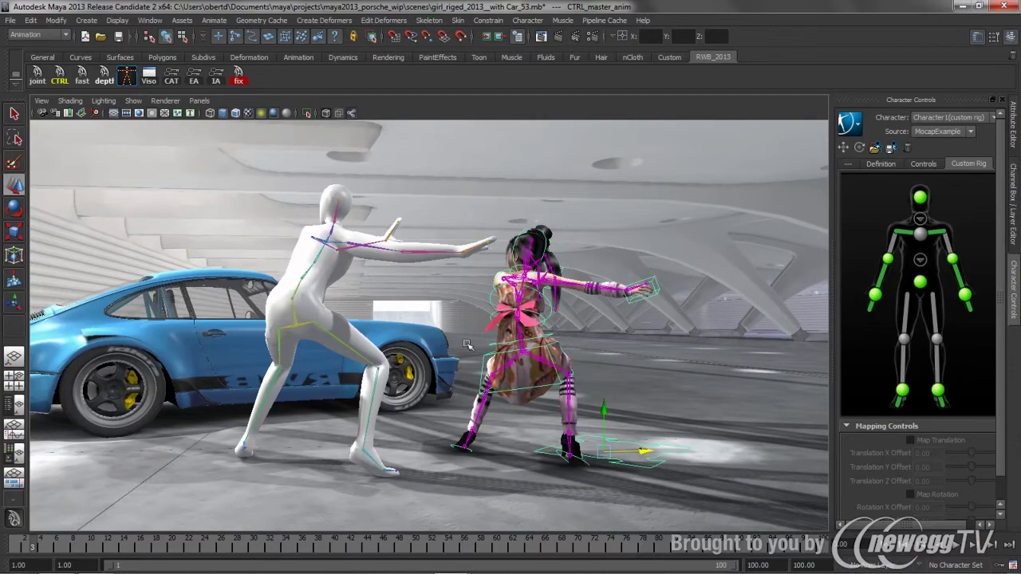
Step: Scrub through the first eight frames to compare the girl's motion with the mocap figure
{"action": "mouse_move", "coordinate": [34, 548]}
{"action": "left_mouse_down"}
{"action": "mouse_move", "coordinate": [90, 550]}
{"action": "mouse_move", "coordinate": [9, 549]}
{"action": "mouse_move", "coordinate": [134, 558]}
{"action": "mouse_move", "coordinate": [176, 555]}
{"action": "mouse_move", "coordinate": [69, 548]}
{"action": "mouse_move", "coordinate": [237, 541]}
{"action": "mouse_move", "coordinate": [141, 517]}
{"action": "mouse_move", "coordinate": [103, 527]}
{"action": "mouse_move", "coordinate": [62, 508]}
{"action": "mouse_move", "coordinate": [103, 519]}
{"action": "mouse_move", "coordinate": [151, 507]}
{"action": "mouse_move", "coordinate": [160, 514]}
{"action": "mouse_move", "coordinate": [20, 496]}
{"action": "left_mouse_up"}
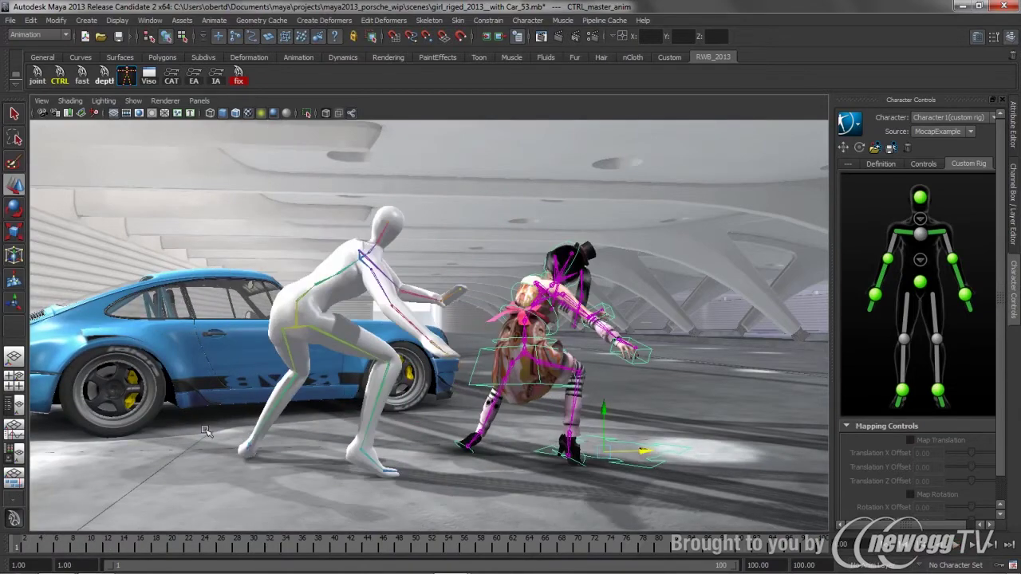
{"action": "left_click_drag", "start_coordinate": [33, 552], "coordinate": [74, 549]}
{"action": "middle_click_drag", "start_coordinate": [443, 286], "coordinate": [477, 300], "text": "alt"}
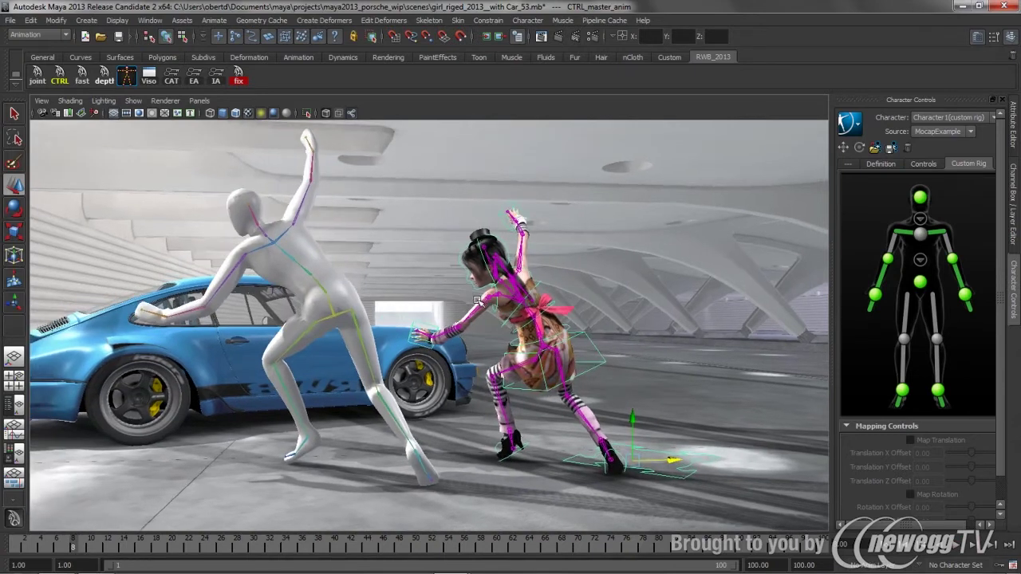
{"action": "right_click_drag", "start_coordinate": [477, 300], "coordinate": [425, 314], "text": "alt"}
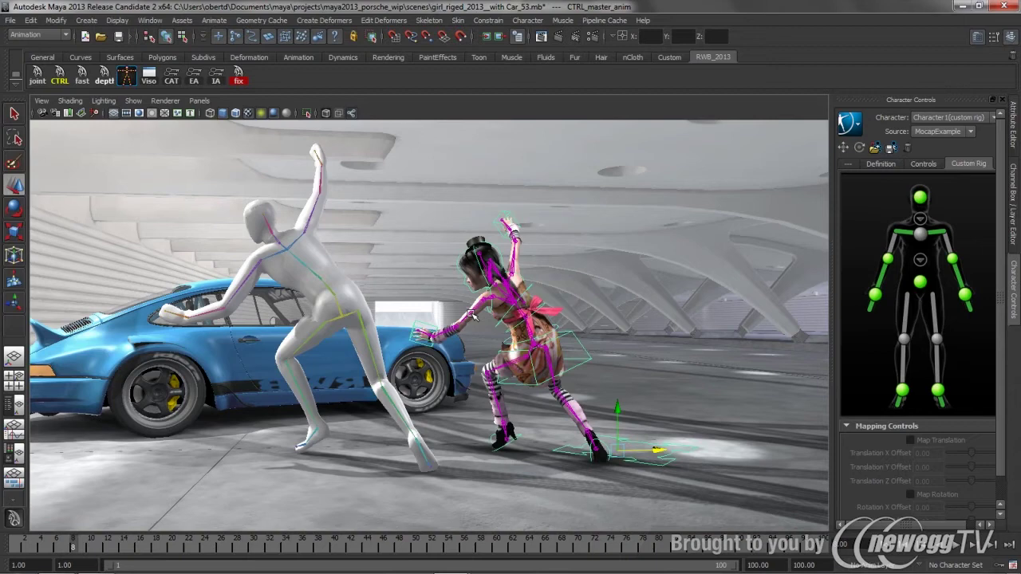
Step: Load the custom rig UI configuration CharacterControlsConfig_Girl.xml to show the girl's image behind the effectors
{"action": "left_click", "coordinate": [882, 165]}
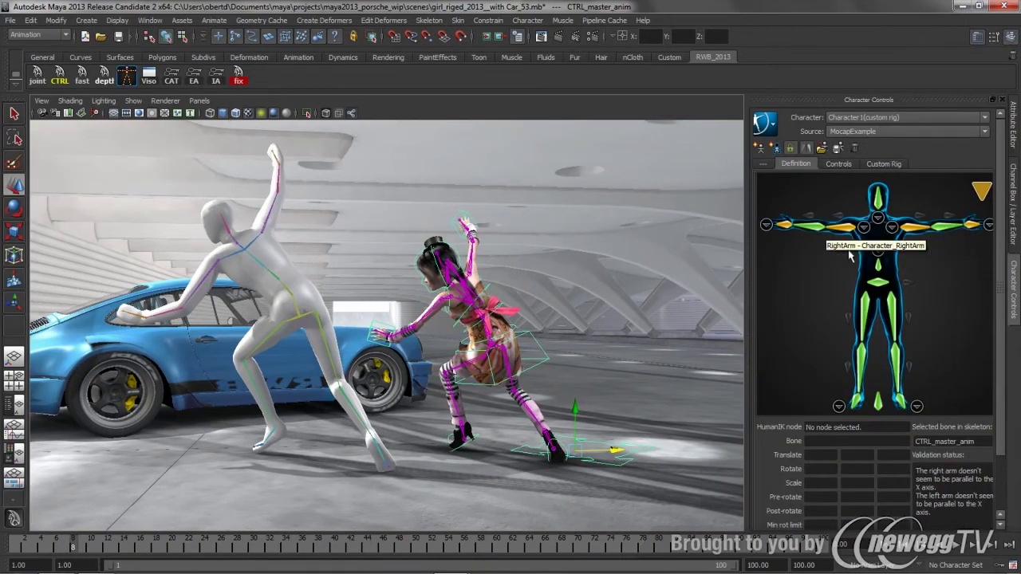
{"action": "left_click", "coordinate": [839, 165]}
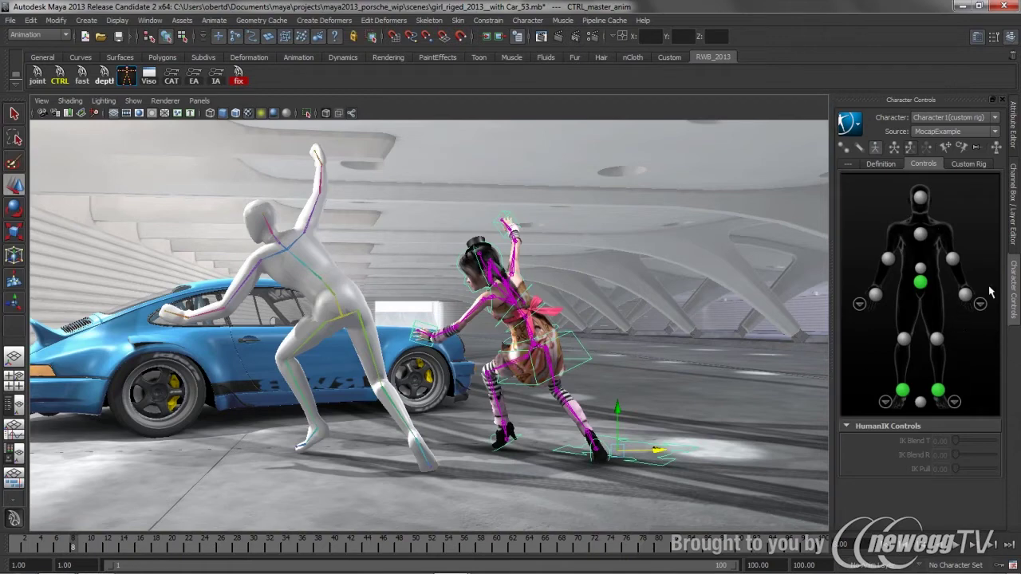
{"action": "left_click", "coordinate": [849, 122]}
{"action": "mouse_move", "coordinate": [888, 153]}
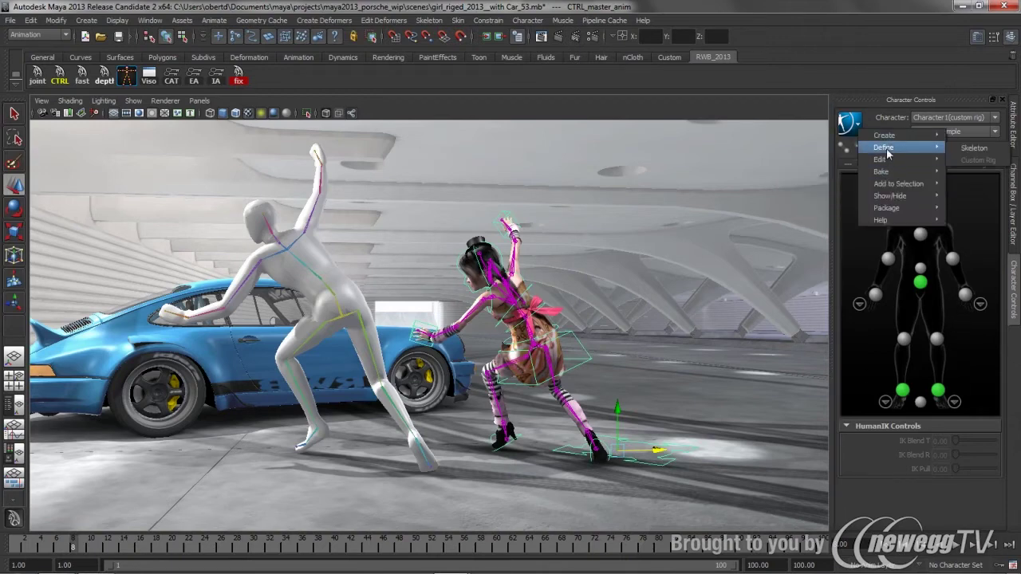
{"action": "mouse_move", "coordinate": [812, 197]}
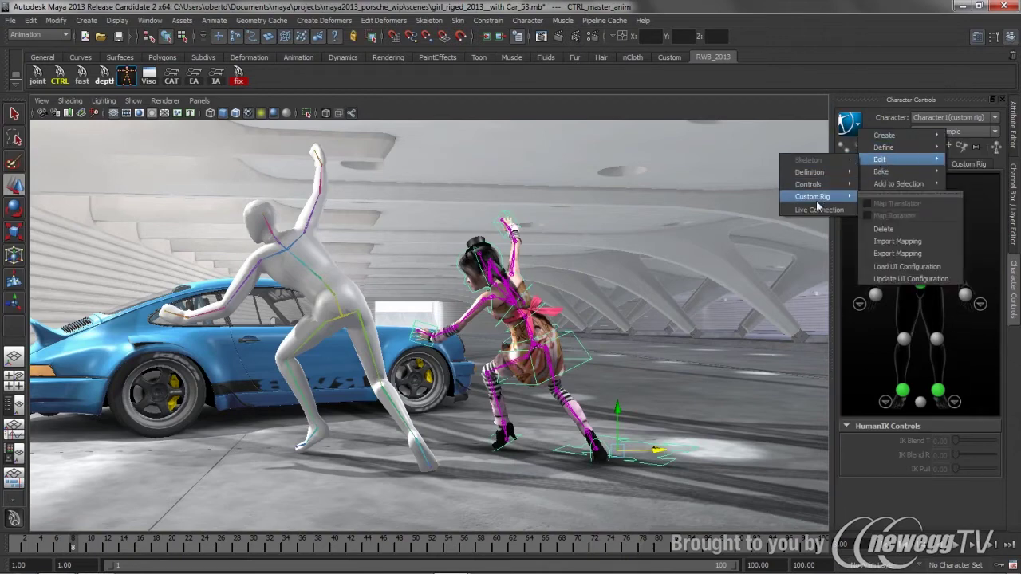
{"action": "left_click", "coordinate": [918, 266]}
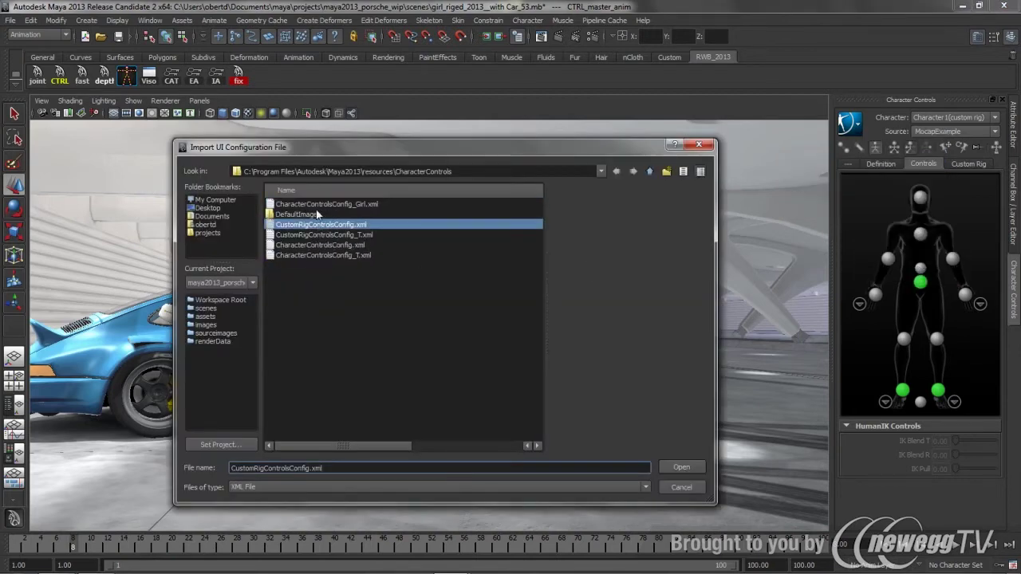
{"action": "left_click", "coordinate": [315, 204]}
{"action": "left_click", "coordinate": [682, 468]}
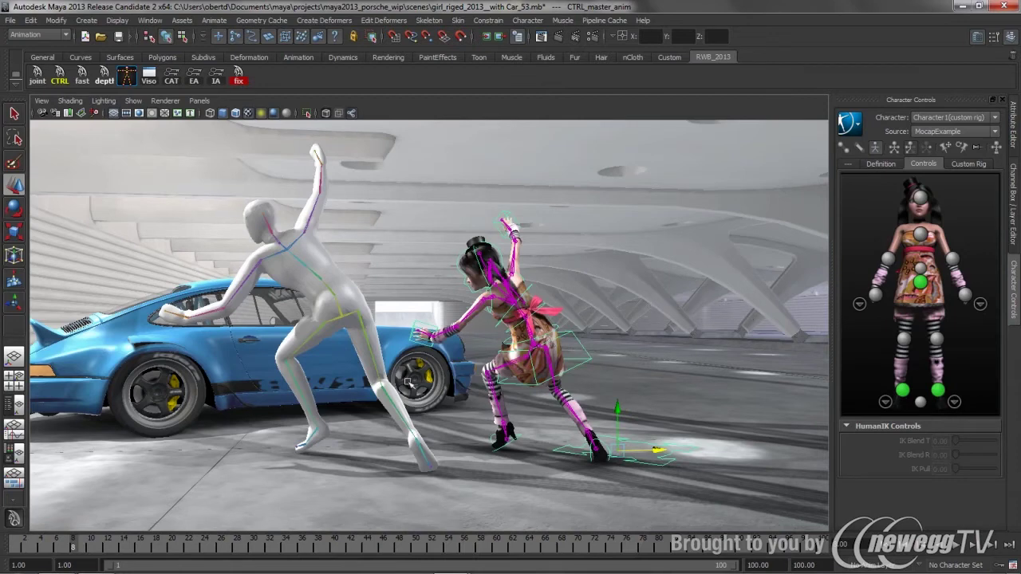
Step: At frame 11, set the left hand effector's IK Blend T to 1.00 and its IK Pull to 0.50
{"action": "mouse_move", "coordinate": [96, 549]}
{"action": "left_mouse_down"}
{"action": "mouse_move", "coordinate": [130, 558]}
{"action": "mouse_move", "coordinate": [116, 558]}
{"action": "left_mouse_up"}
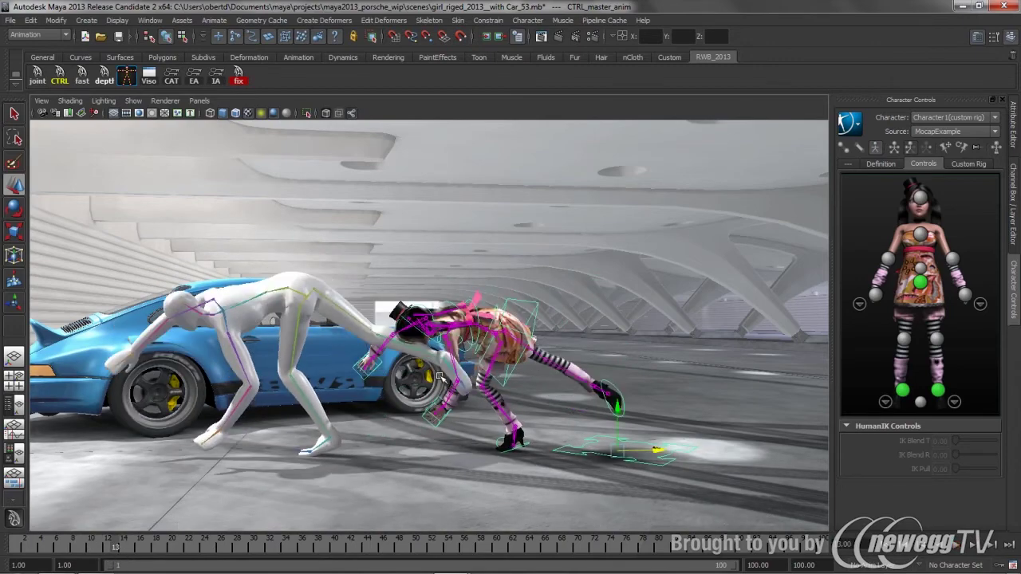
{"action": "left_click_drag", "start_coordinate": [475, 370], "coordinate": [509, 372], "text": "alt"}
{"action": "left_click_drag", "start_coordinate": [654, 469], "coordinate": [756, 472]}
{"action": "left_click_drag", "start_coordinate": [120, 554], "coordinate": [99, 547]}
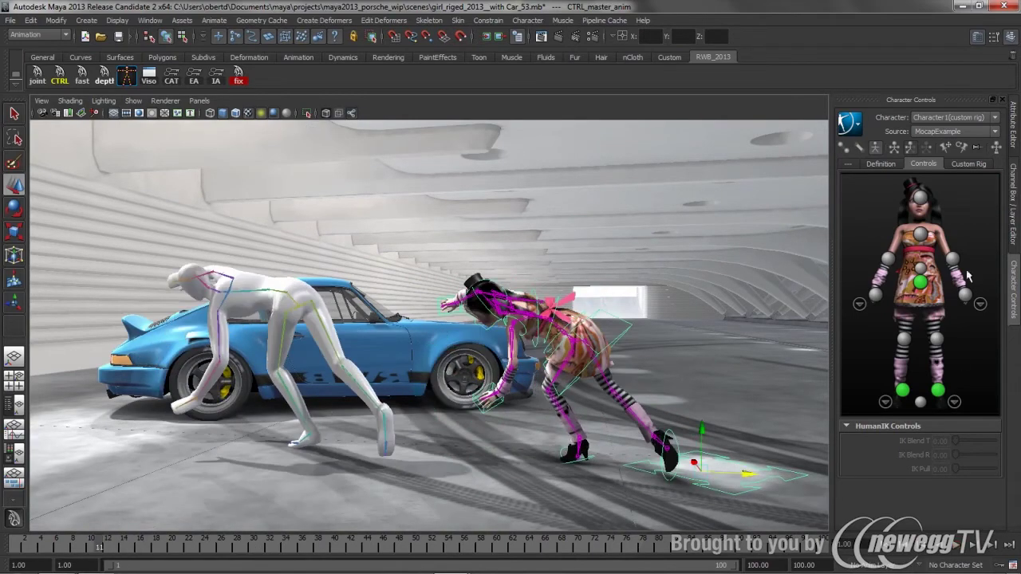
{"action": "left_click", "coordinate": [875, 295]}
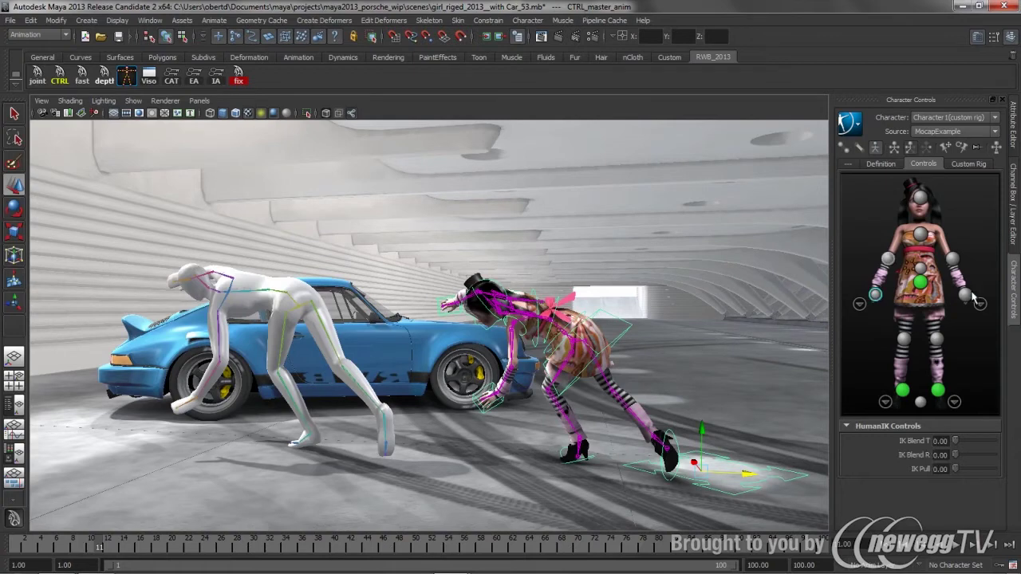
{"action": "left_click", "coordinate": [966, 294]}
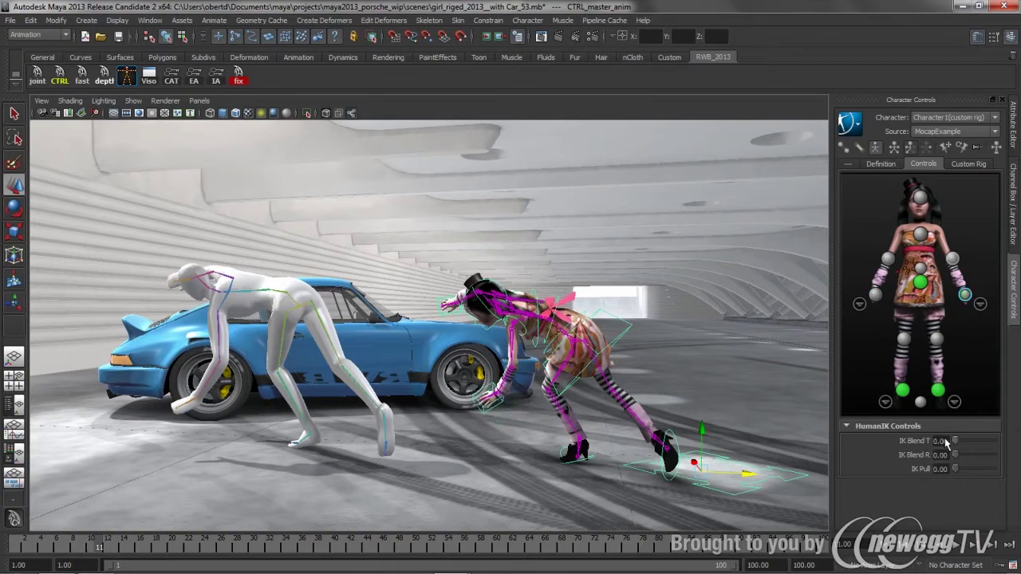
{"action": "left_click_drag", "start_coordinate": [971, 441], "coordinate": [996, 440]}
{"action": "mouse_move", "coordinate": [959, 472]}
{"action": "left_mouse_down"}
{"action": "mouse_move", "coordinate": [1003, 471]}
{"action": "mouse_move", "coordinate": [974, 469]}
{"action": "left_mouse_up"}
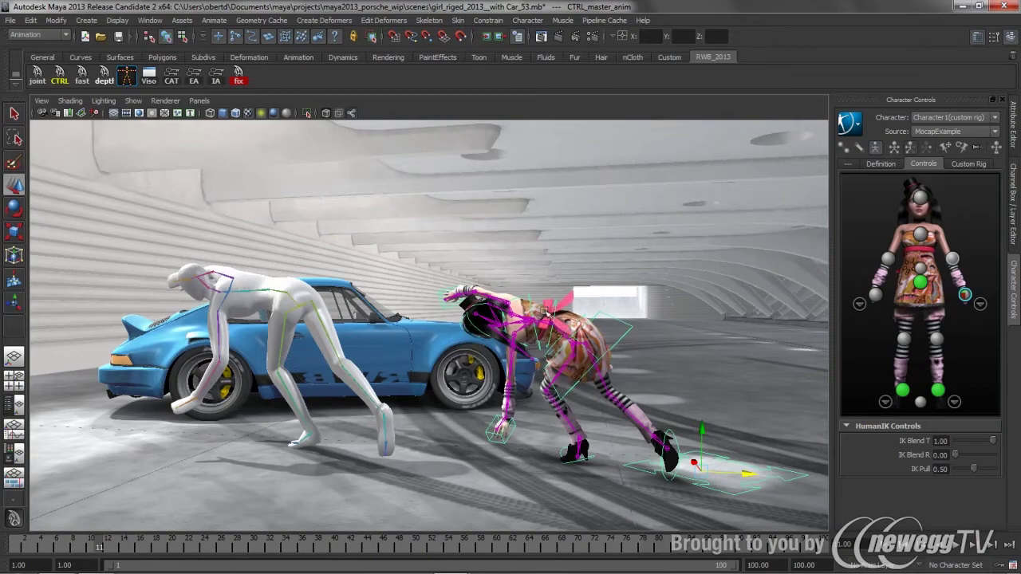
Step: Set the left hand effector's IK Pull to 1.00 and examine the girl's reaching pose
{"action": "left_click_drag", "start_coordinate": [575, 384], "coordinate": [540, 380], "text": "alt"}
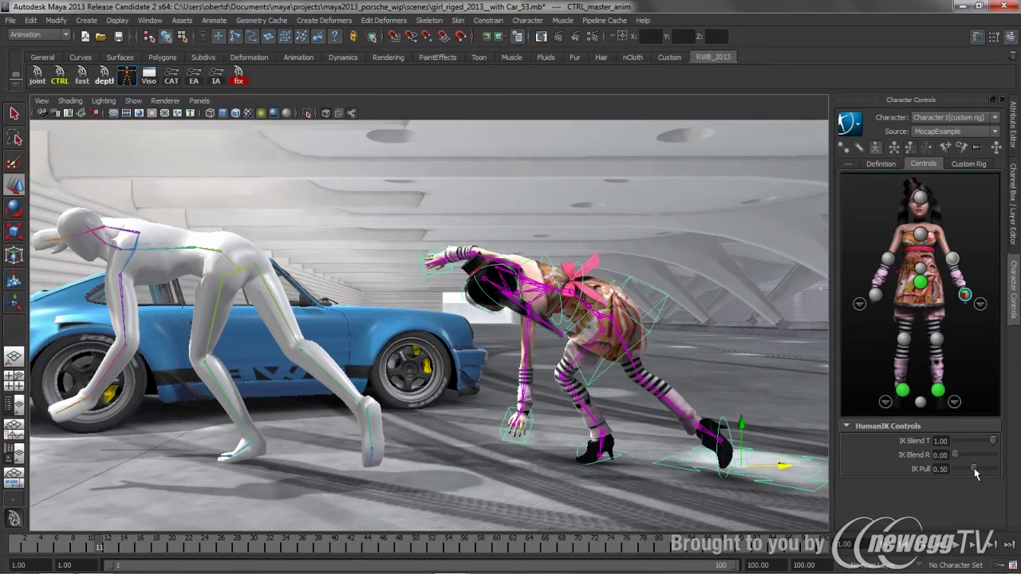
{"action": "left_click_drag", "start_coordinate": [975, 472], "coordinate": [997, 472]}
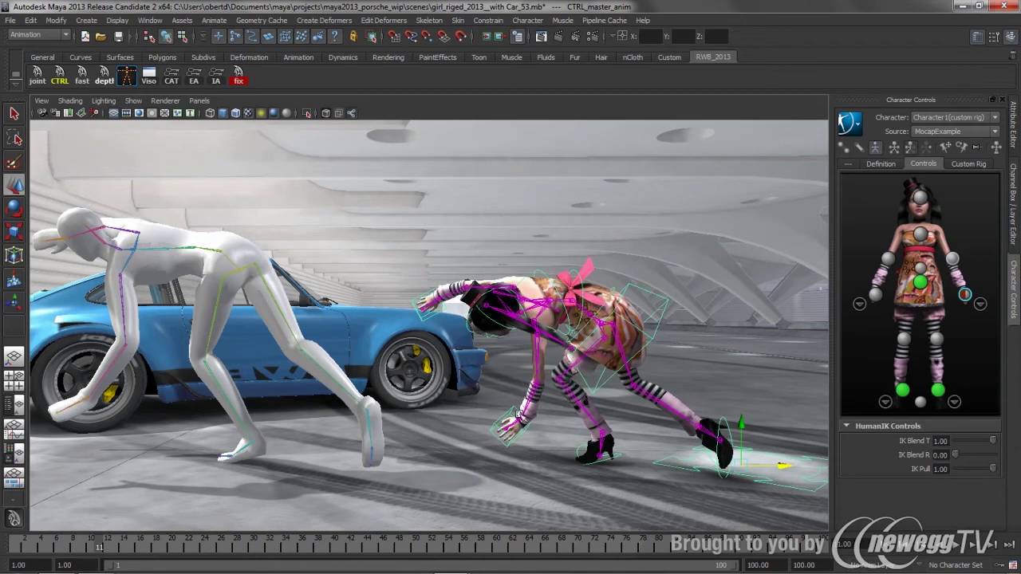
{"action": "middle_click_drag", "start_coordinate": [519, 415], "coordinate": [510, 414], "text": "alt"}
{"action": "right_click_drag", "start_coordinate": [510, 414], "coordinate": [505, 414], "text": "alt"}
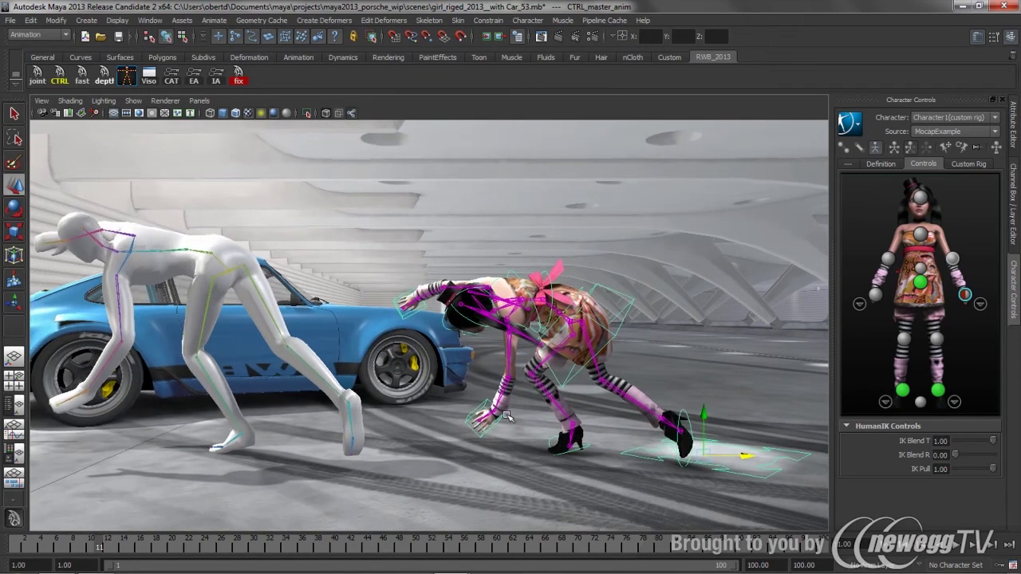
Step: Set the right hand effector's IK Blend T to 0.92 and IK Pull to 1.00, and scrub the timeline to check the motion
{"action": "left_click", "coordinate": [875, 294]}
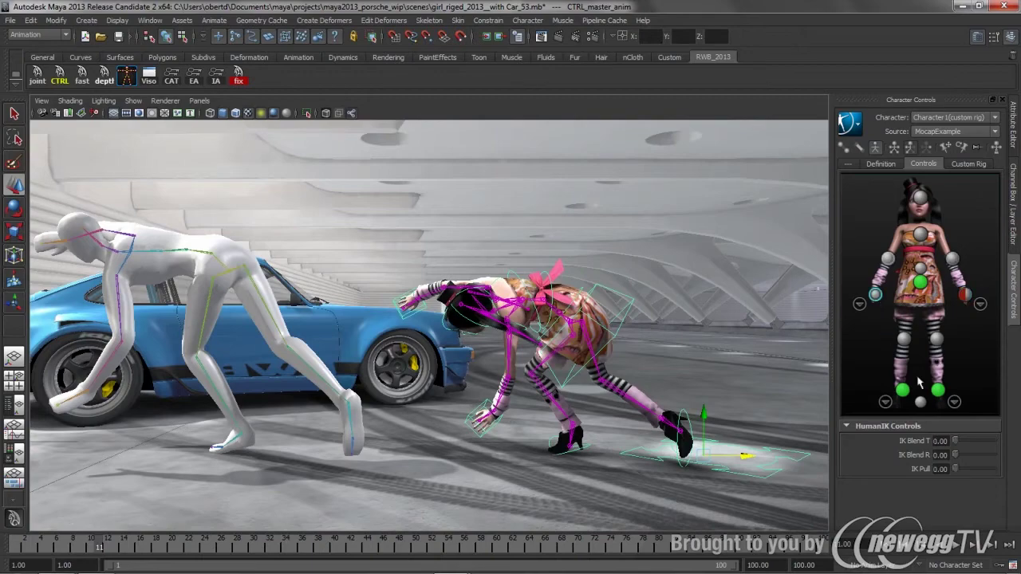
{"action": "left_click_drag", "start_coordinate": [959, 444], "coordinate": [1005, 472]}
{"action": "left_click", "coordinate": [115, 546]}
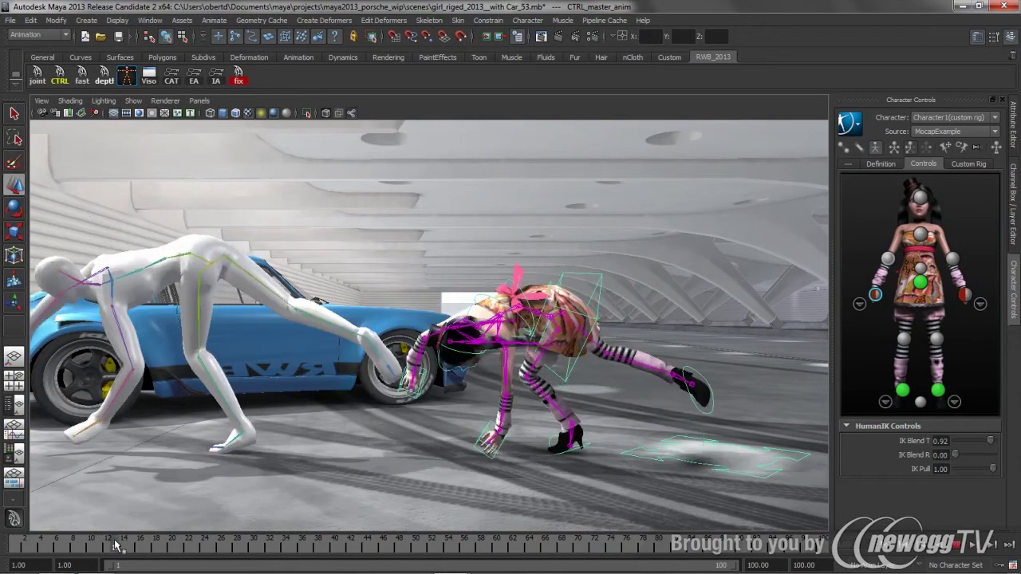
{"action": "left_click_drag", "start_coordinate": [116, 546], "coordinate": [65, 549]}
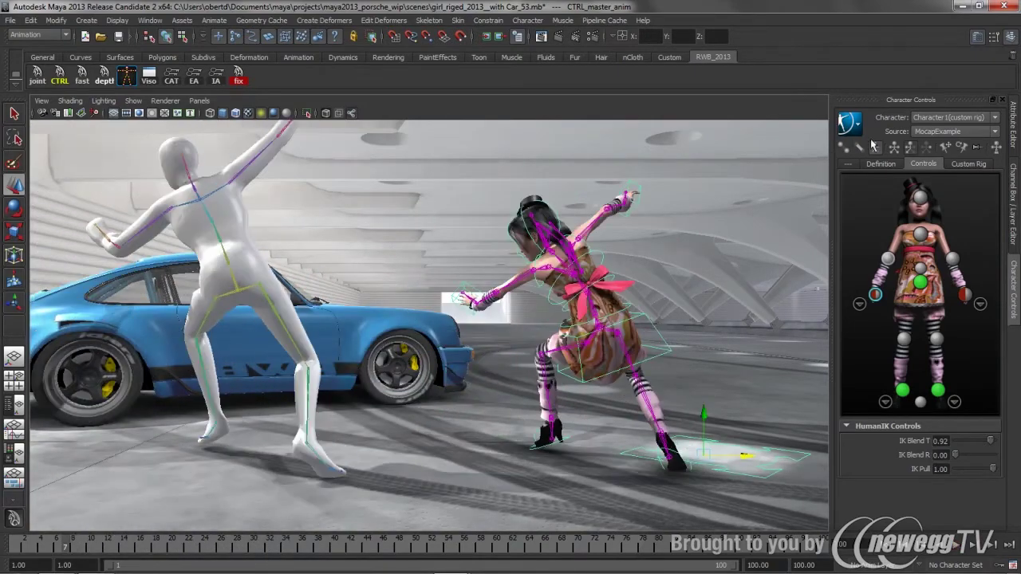
Step: Open the character's HIKproperties1 attributes and examine the Floor Contact settings for hands and feet
{"action": "left_click", "coordinate": [849, 123]}
{"action": "mouse_move", "coordinate": [900, 158]}
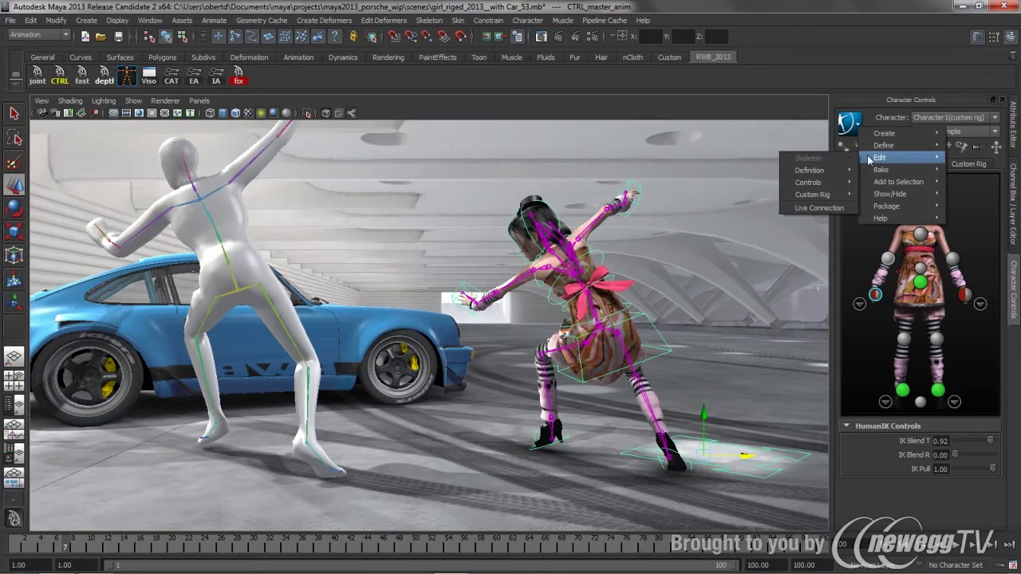
{"action": "mouse_move", "coordinate": [810, 170]}
{"action": "left_click", "coordinate": [897, 234]}
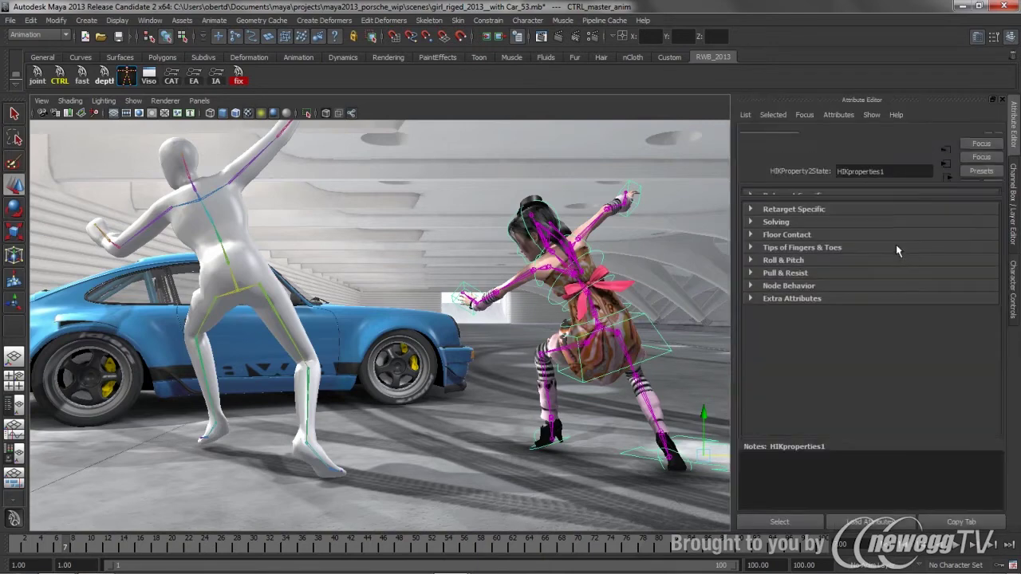
{"action": "left_click", "coordinate": [751, 235]}
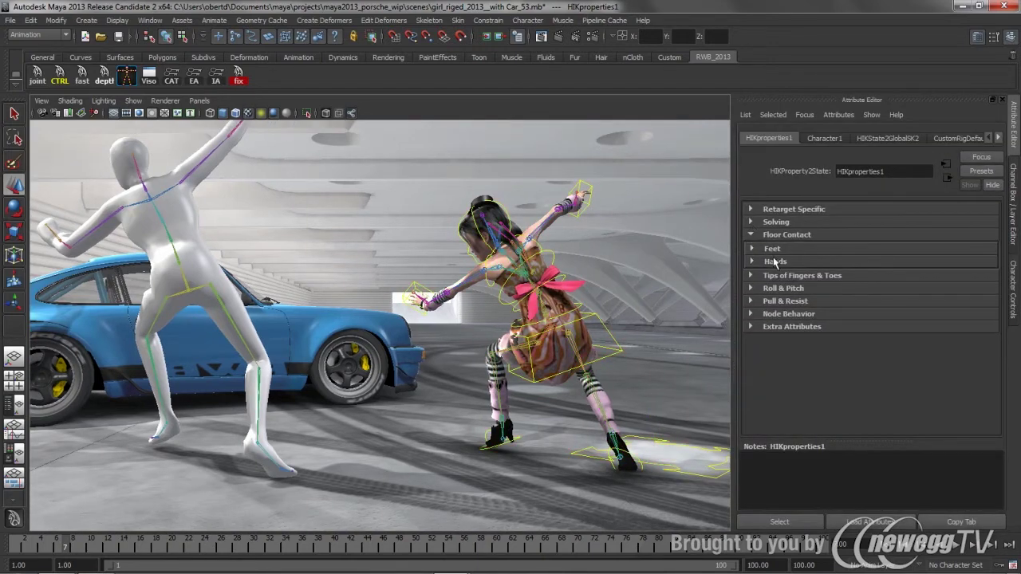
{"action": "left_click", "coordinate": [750, 263]}
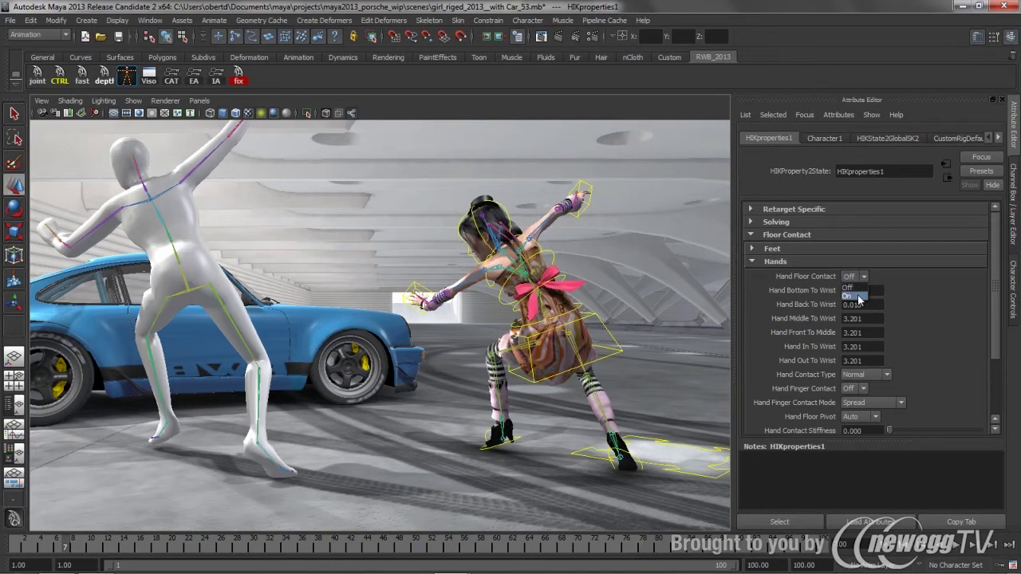
{"action": "left_click", "coordinate": [753, 249]}
{"action": "left_click", "coordinate": [855, 264]}
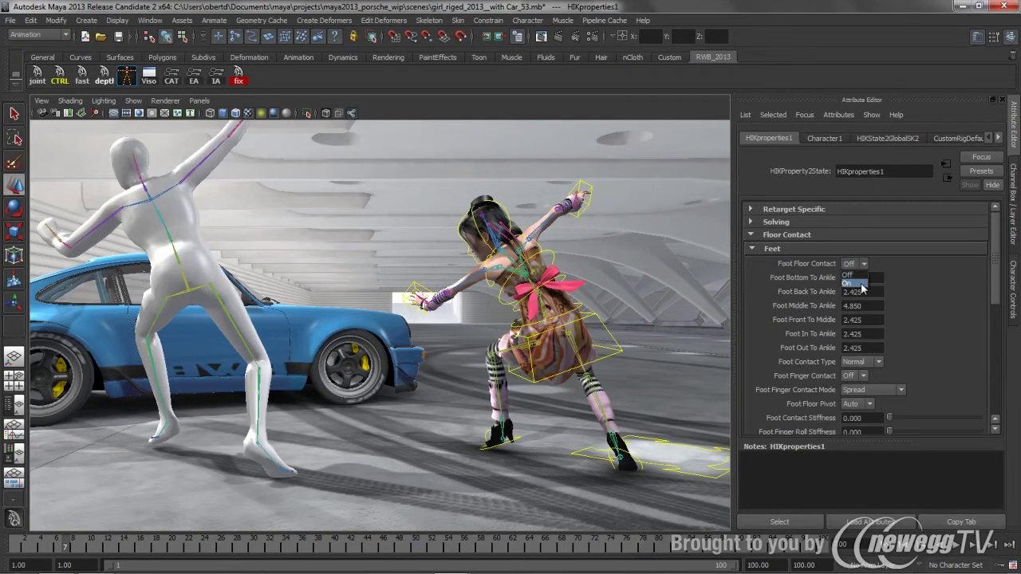
{"action": "left_click", "coordinate": [752, 251]}
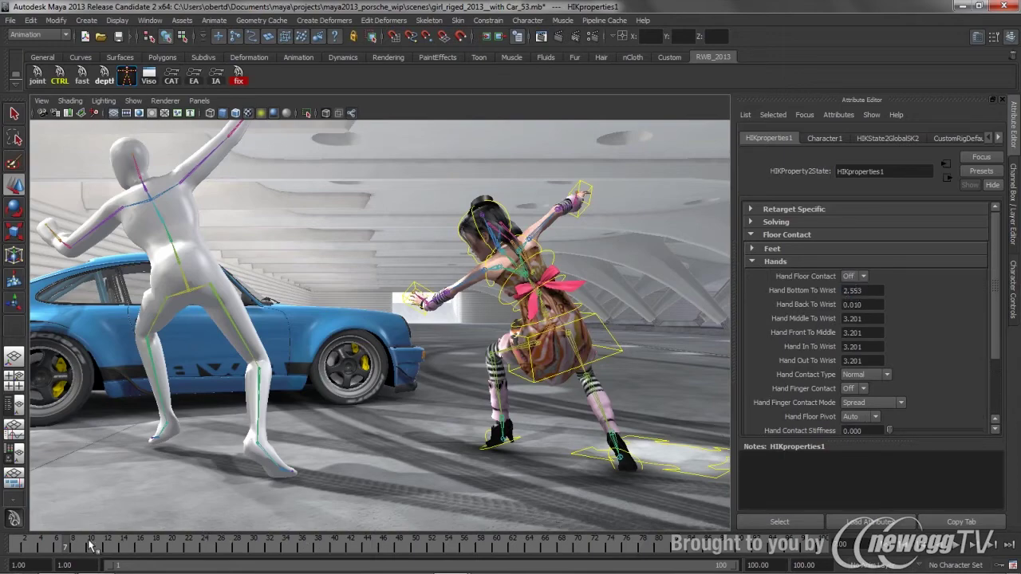
Step: At frame 19, turn on Hand Floor Contact and set Hand Bottom To Wrist to 5.133
{"action": "left_click_drag", "start_coordinate": [90, 546], "coordinate": [166, 550]}
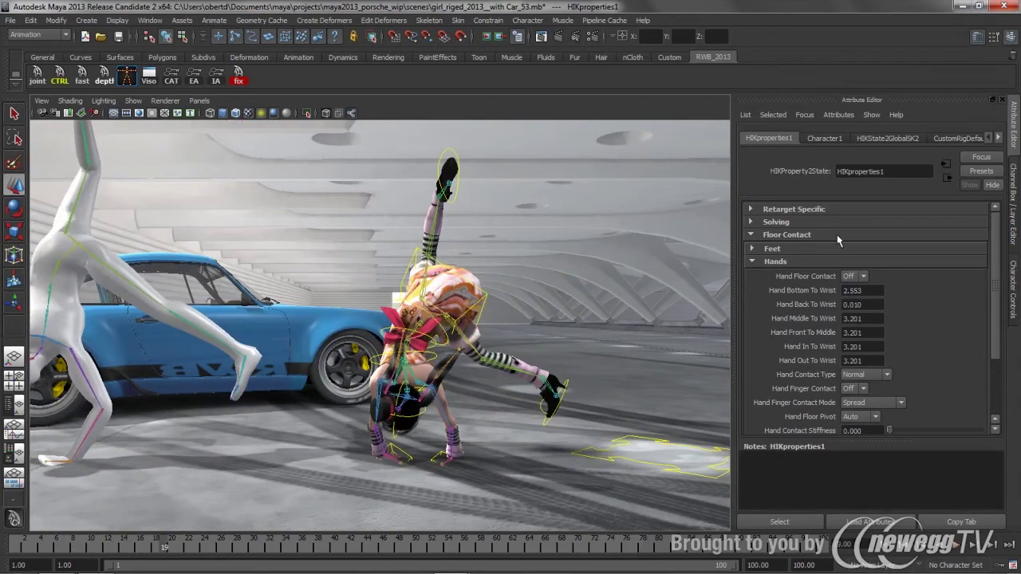
{"action": "left_click", "coordinate": [853, 276]}
{"action": "left_click", "coordinate": [864, 292]}
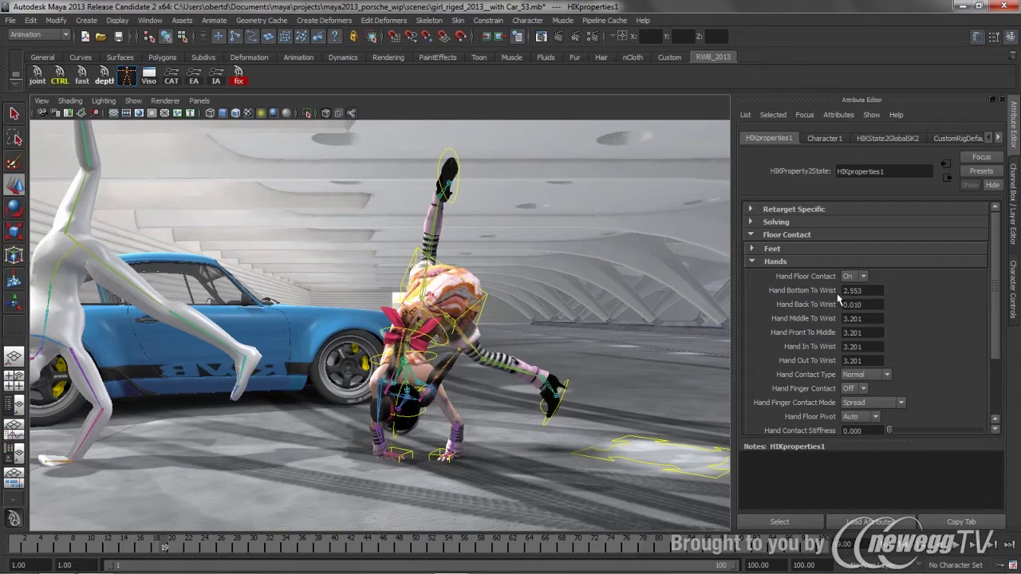
{"action": "left_click_drag", "start_coordinate": [857, 290], "coordinate": [1005, 289], "text": "ctrl"}
{"action": "mouse_move", "coordinate": [865, 292]}
{"action": "left_mouse_down", "text": "ctrl"}
{"action": "mouse_move", "coordinate": [880, 292]}
{"action": "mouse_move", "coordinate": [865, 293]}
{"action": "left_mouse_up", "text": "ctrl"}
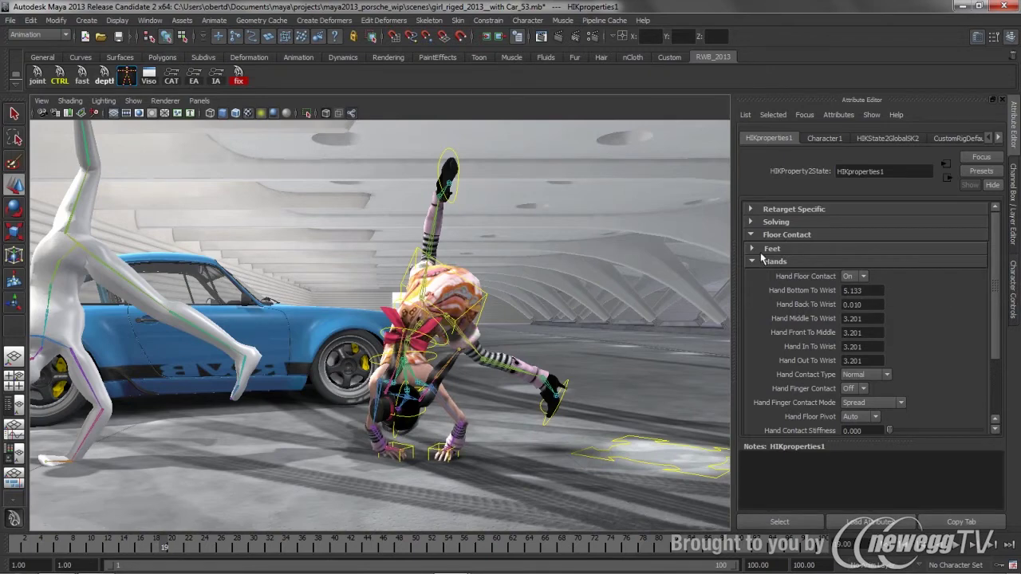
Step: Examine the Feet floor contact settings, and scrub back to frame 5 to compare the girl's motion with the mocap figure
{"action": "left_click", "coordinate": [766, 249]}
{"action": "left_click", "coordinate": [852, 263]}
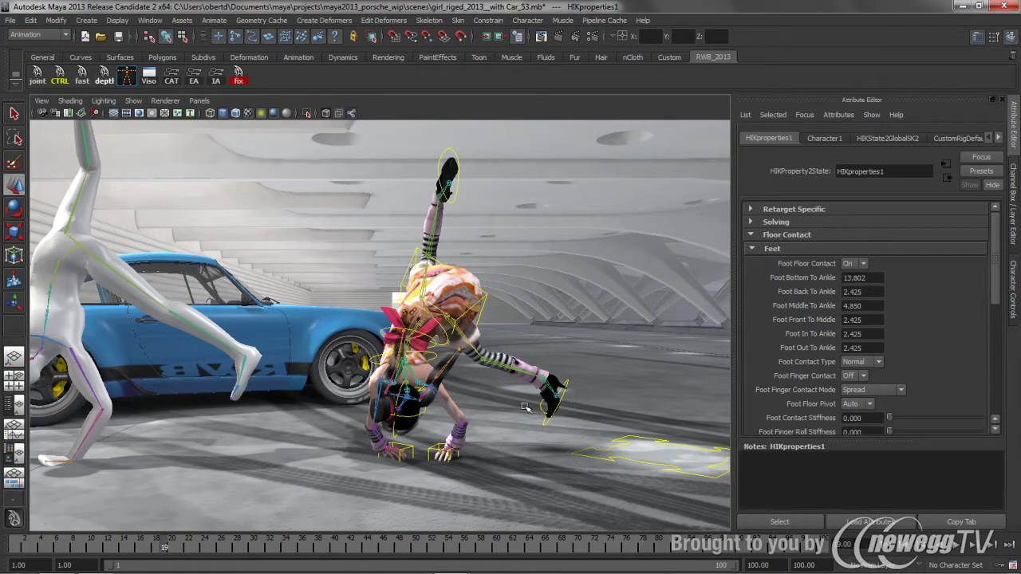
{"action": "left_click_drag", "start_coordinate": [170, 547], "coordinate": [91, 517]}
{"action": "left_click_drag", "start_coordinate": [541, 343], "coordinate": [487, 340], "text": "alt"}
{"action": "middle_click_drag", "start_coordinate": [487, 340], "coordinate": [504, 299], "text": "alt"}
{"action": "right_click_drag", "start_coordinate": [504, 298], "coordinate": [482, 336], "text": "alt"}
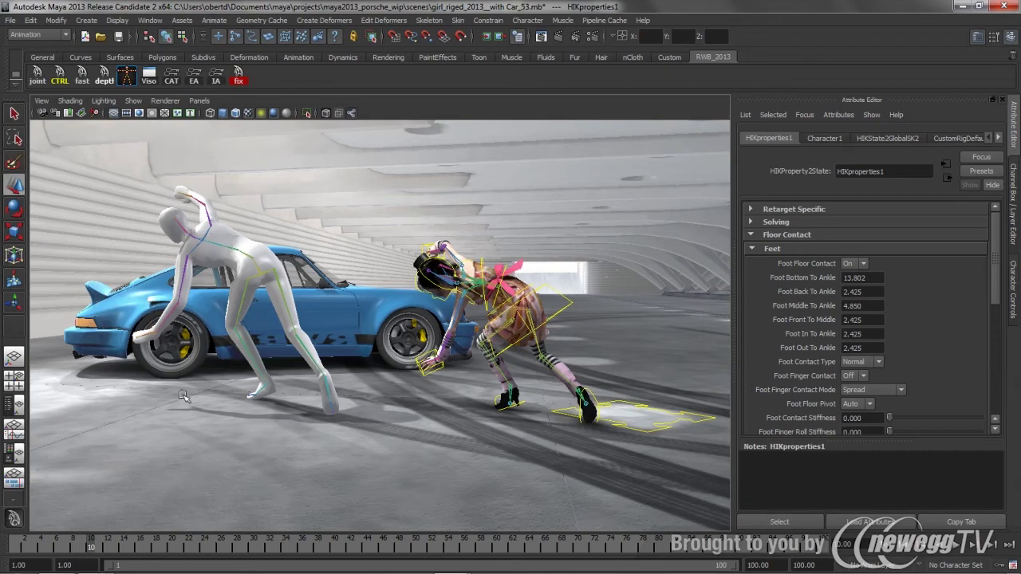
{"action": "left_click_drag", "start_coordinate": [102, 550], "coordinate": [49, 522]}
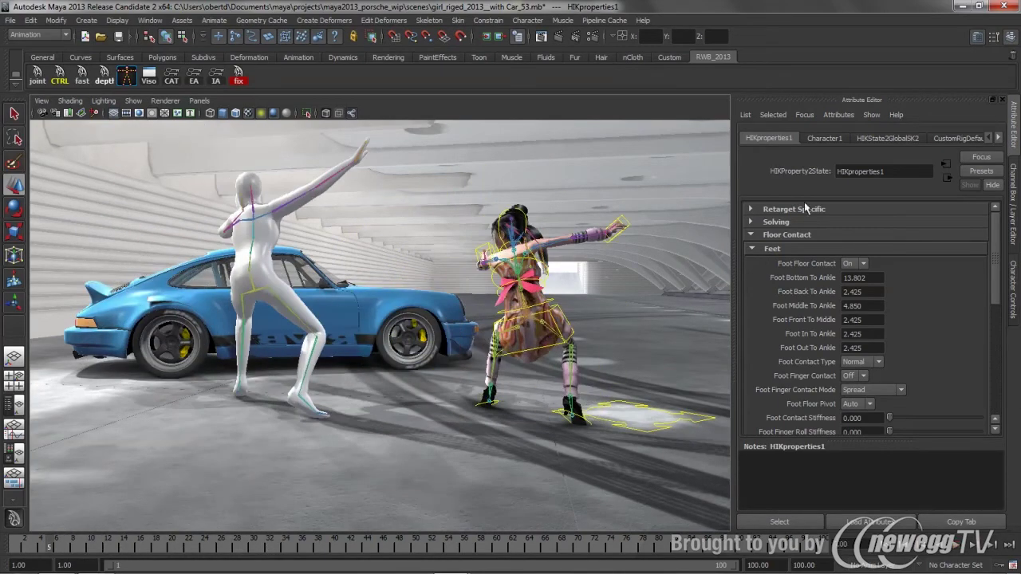
Step: Bake the retargeted mocap motion from MocapExample onto the girl's custom rig
{"action": "left_click", "coordinate": [1016, 275]}
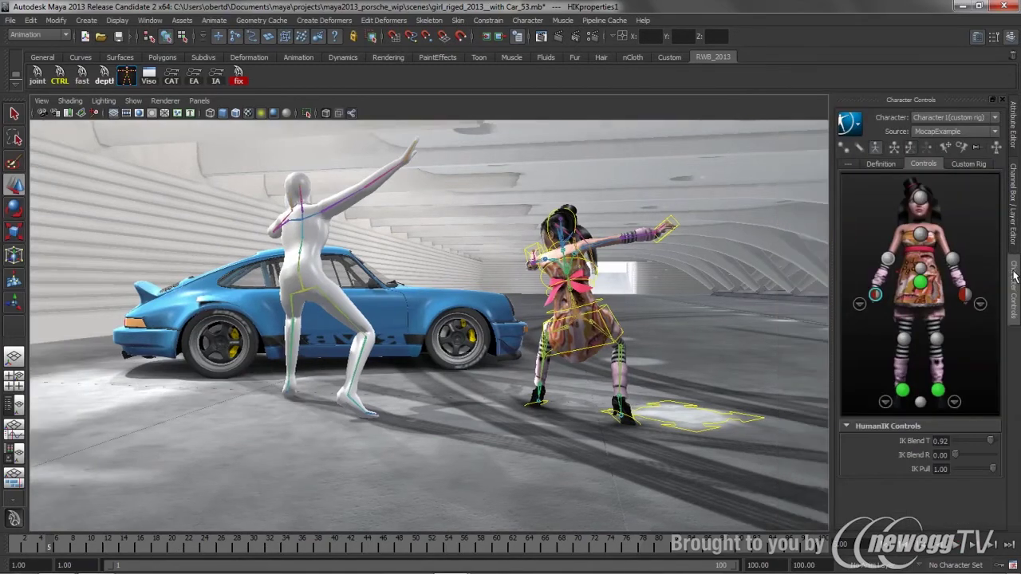
{"action": "left_click", "coordinate": [851, 123]}
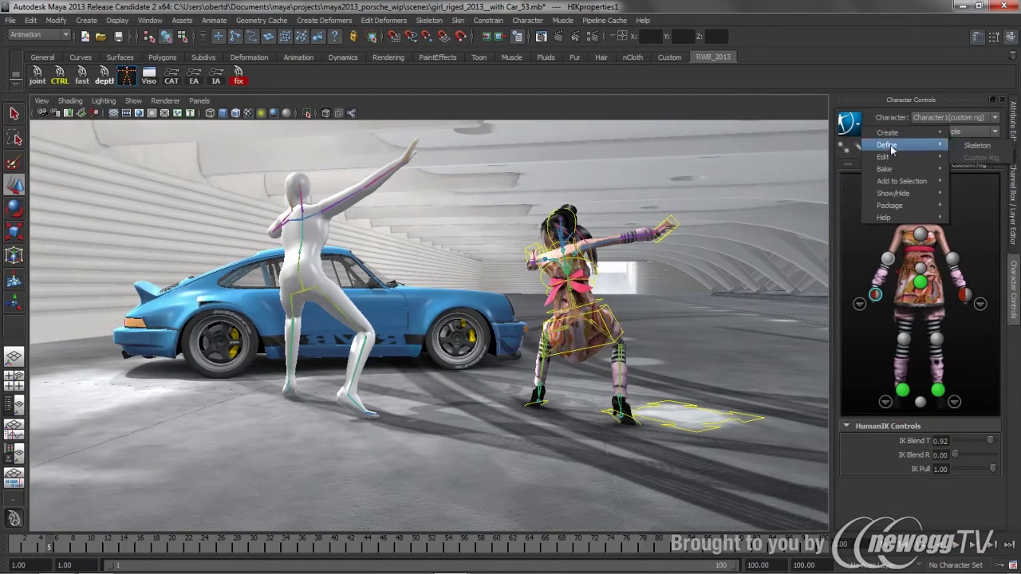
{"action": "mouse_move", "coordinate": [889, 171]}
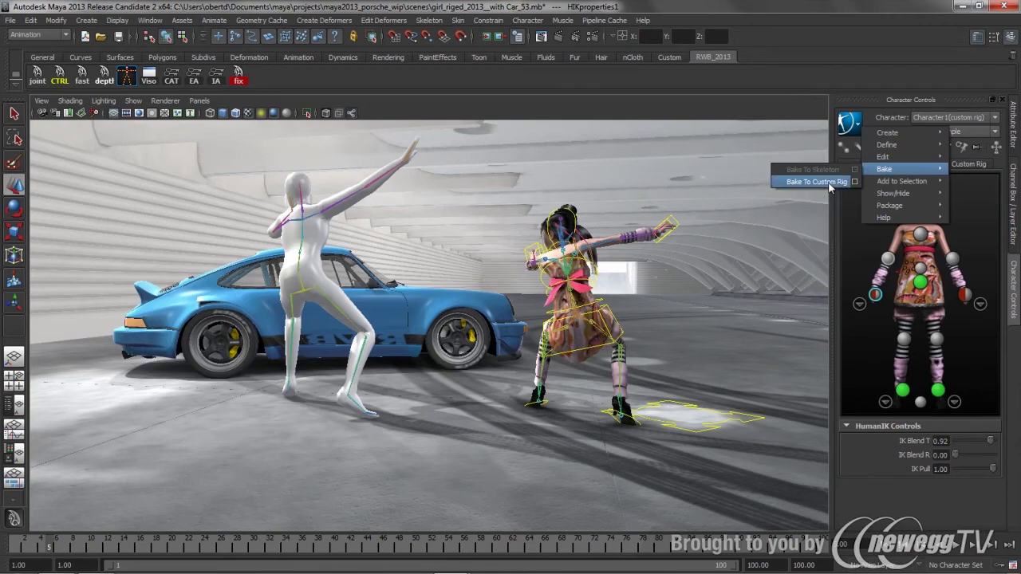
{"action": "left_click", "coordinate": [830, 185]}
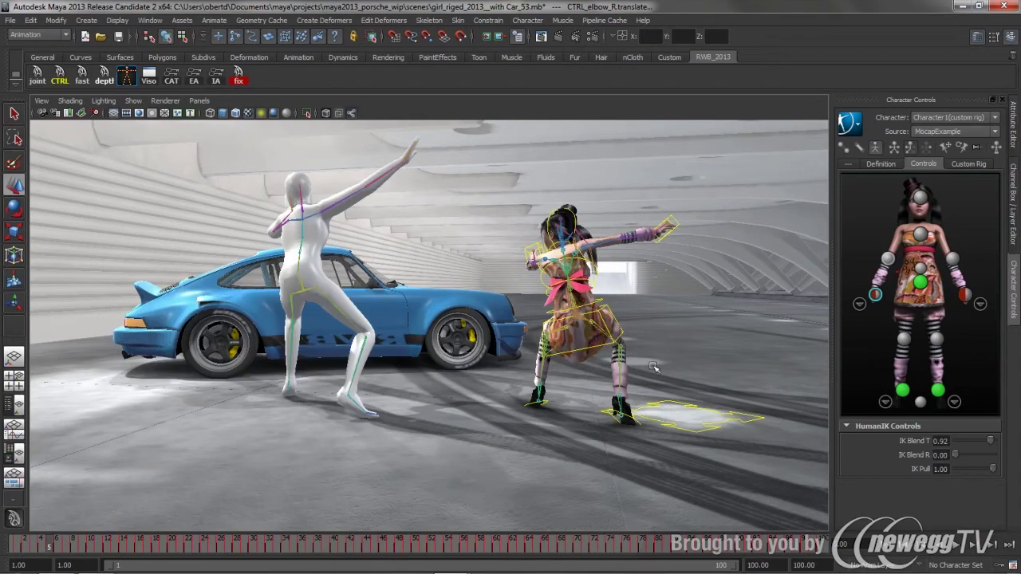
Step: Go back to frame 1 and hide the joint display on both the girl and the mocap figure
{"action": "mouse_move", "coordinate": [36, 549]}
{"action": "left_mouse_down"}
{"action": "mouse_move", "coordinate": [303, 565]}
{"action": "mouse_move", "coordinate": [6, 547]}
{"action": "left_mouse_up"}
{"action": "left_click_drag", "start_coordinate": [453, 329], "coordinate": [408, 328], "text": "alt"}
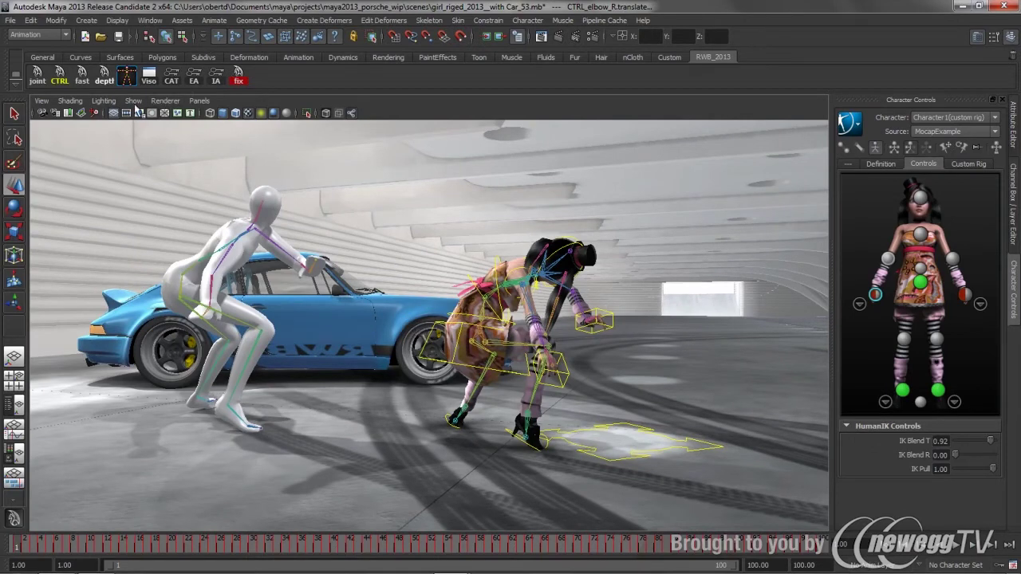
{"action": "left_click", "coordinate": [43, 77]}
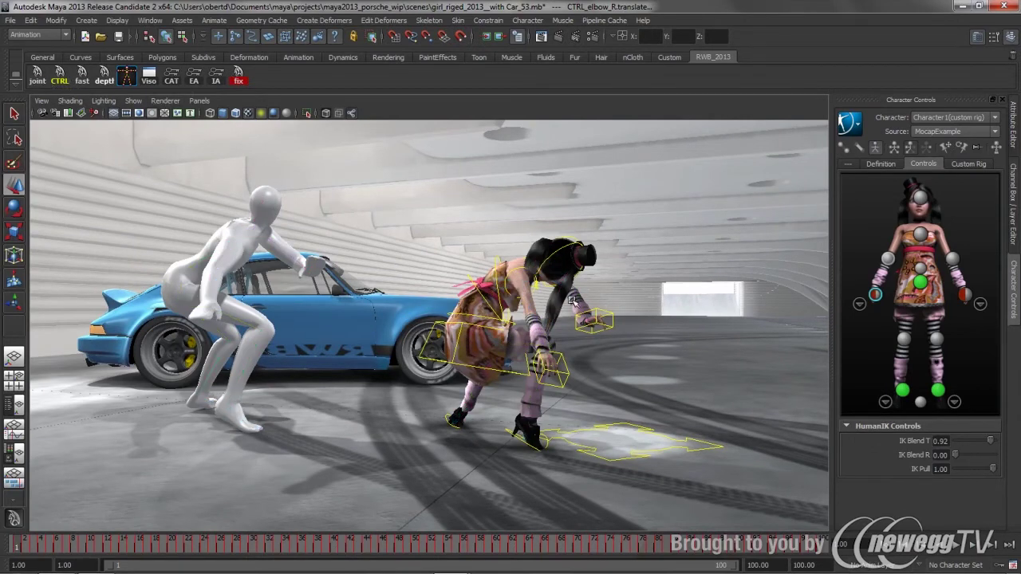
{"action": "middle_click_drag", "start_coordinate": [573, 299], "coordinate": [539, 298], "text": "alt"}
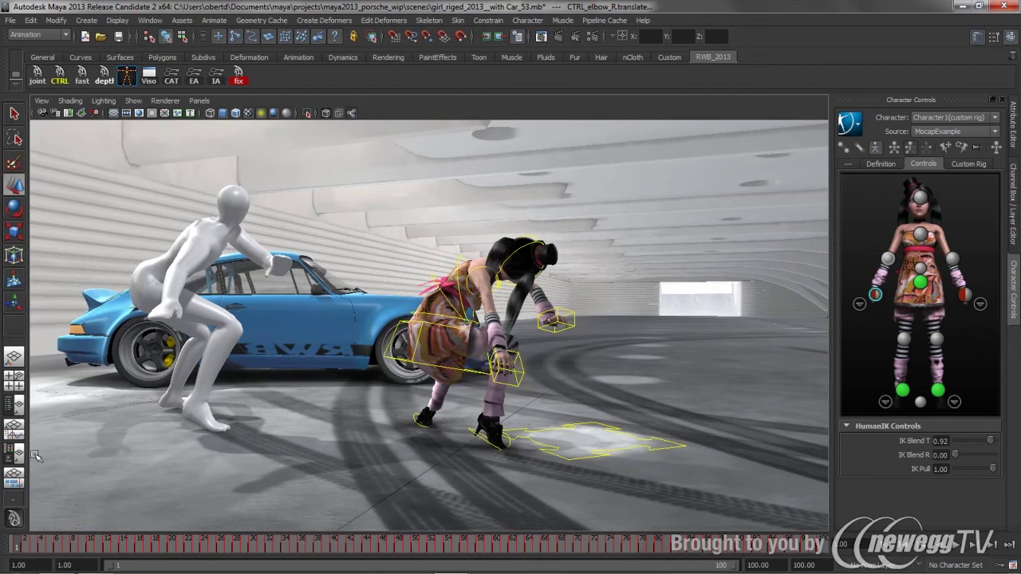
Step: Show the Outliner beside the perspective view, and select and expand CTRL_master_anim to inspect its child controls
{"action": "key", "text": "space"}
{"action": "left_click_drag", "start_coordinate": [285, 355], "coordinate": [325, 355]}
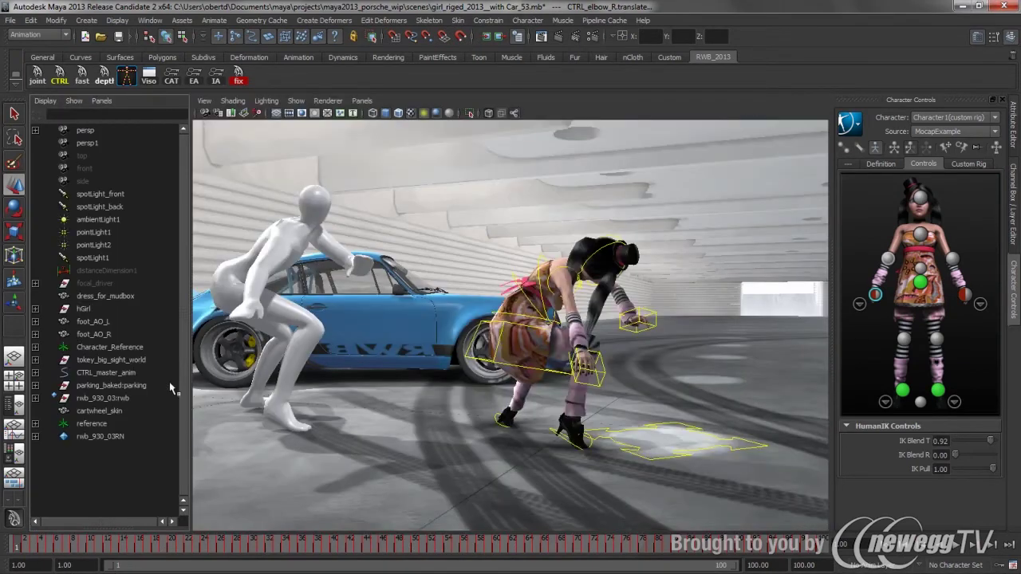
{"action": "left_click", "coordinate": [112, 372]}
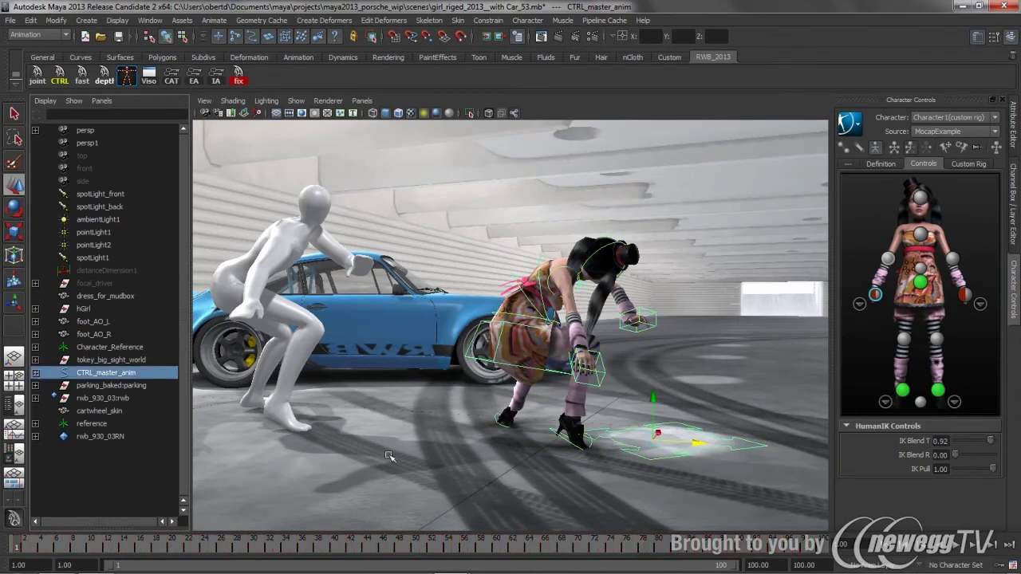
{"action": "left_click", "coordinate": [36, 373]}
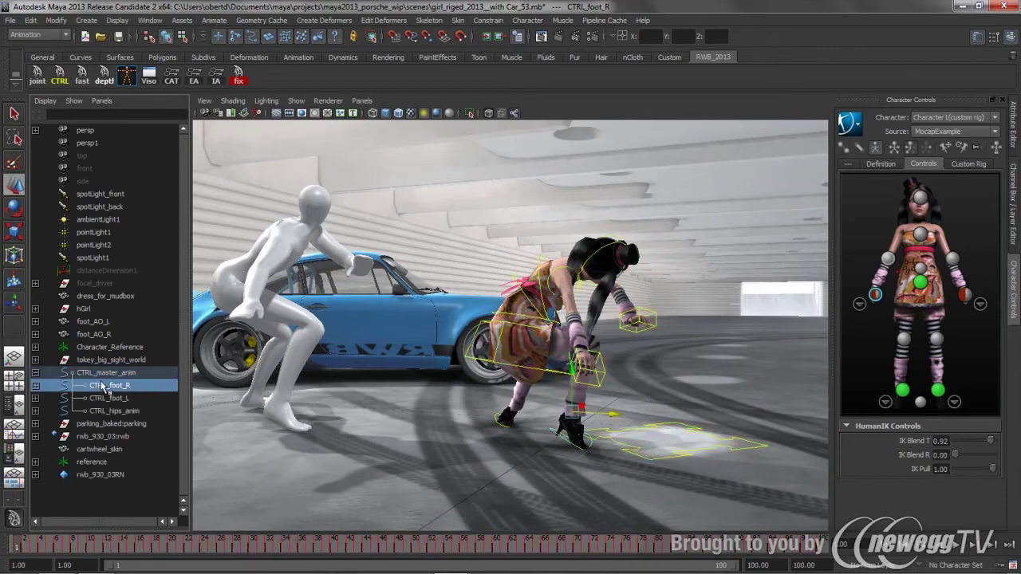
Step: Show the Graph Editor below the perspective view and frame all animation curves of the CTRL_master_anim hierarchy
{"action": "key", "text": "space"}
{"action": "left_click_drag", "start_coordinate": [415, 257], "coordinate": [351, 259]}
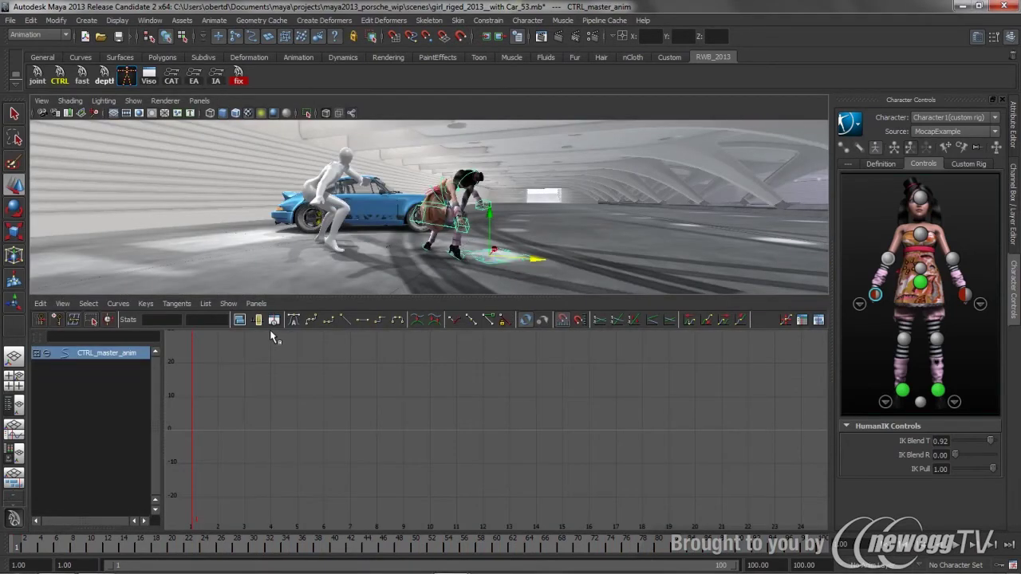
{"action": "left_click", "coordinate": [36, 352], "text": "shift"}
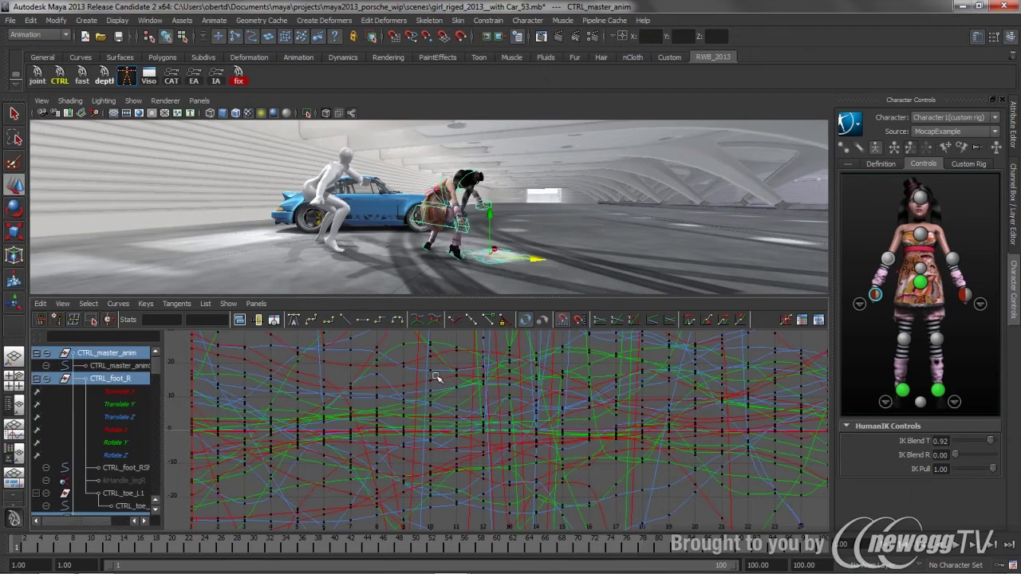
{"action": "key", "text": "a"}
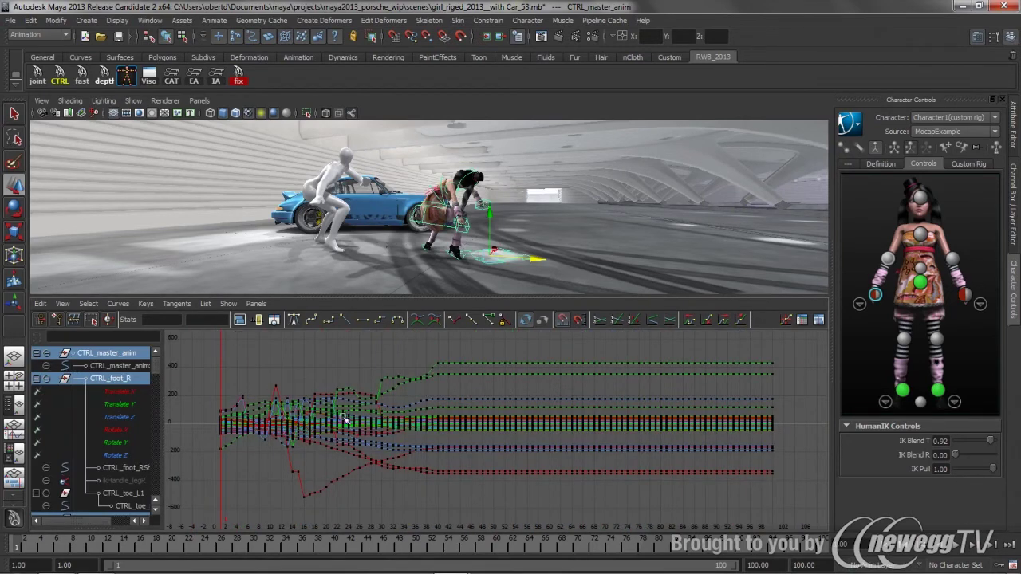
Step: Scrub the timeline to frame 21 to examine the baked cartwheel alongside its curves
{"action": "left_click_drag", "start_coordinate": [36, 550], "coordinate": [91, 551]}
{"action": "left_click_drag", "start_coordinate": [469, 258], "coordinate": [501, 255], "text": "alt"}
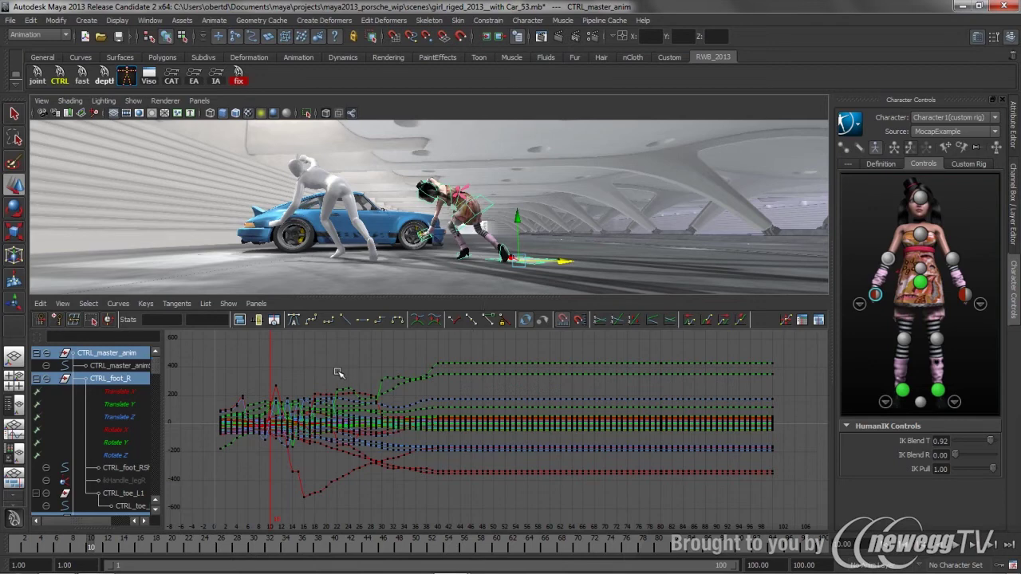
{"action": "left_click", "coordinate": [108, 547]}
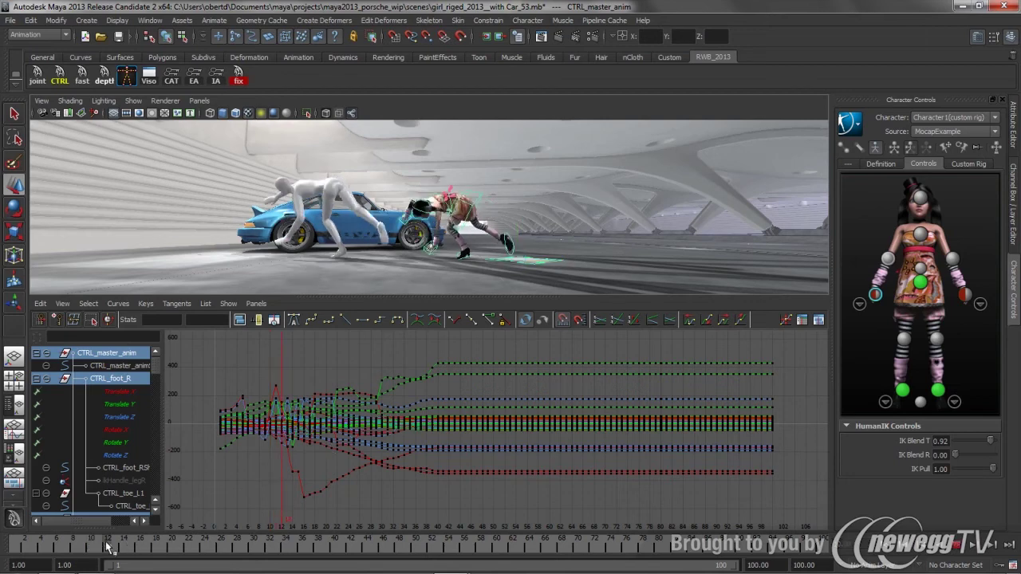
{"action": "mouse_move", "coordinate": [108, 546]}
{"action": "left_mouse_down"}
{"action": "mouse_move", "coordinate": [213, 544]}
{"action": "mouse_move", "coordinate": [156, 542]}
{"action": "mouse_move", "coordinate": [209, 545]}
{"action": "mouse_move", "coordinate": [180, 546]}
{"action": "left_mouse_up"}
Step: With the Retime tool, add markers at frame 16 and about frame 68, and retime the second to about frame 62
{"action": "left_click", "coordinate": [108, 319]}
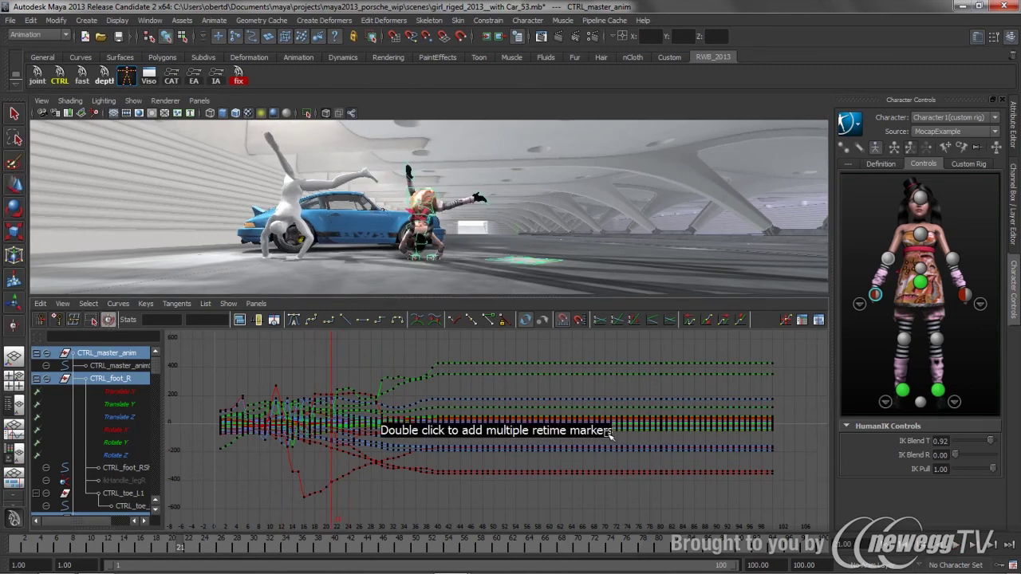
{"action": "left_click", "coordinate": [303, 351]}
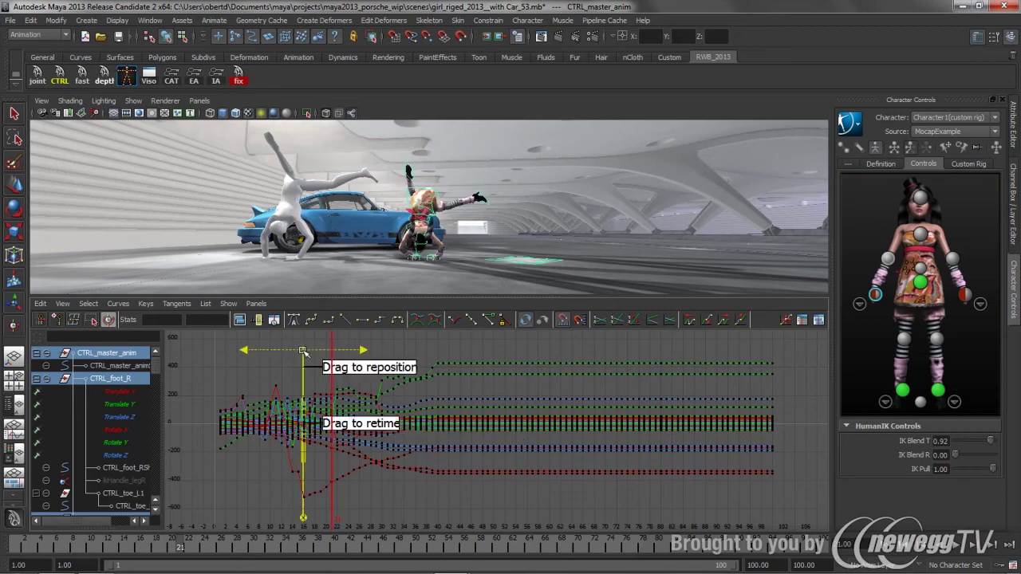
{"action": "left_click", "coordinate": [588, 350]}
{"action": "mouse_move", "coordinate": [576, 429]}
{"action": "left_mouse_down"}
{"action": "mouse_move", "coordinate": [454, 426]}
{"action": "mouse_move", "coordinate": [663, 424]}
{"action": "mouse_move", "coordinate": [534, 427]}
{"action": "mouse_move", "coordinate": [557, 423]}
{"action": "left_mouse_up"}
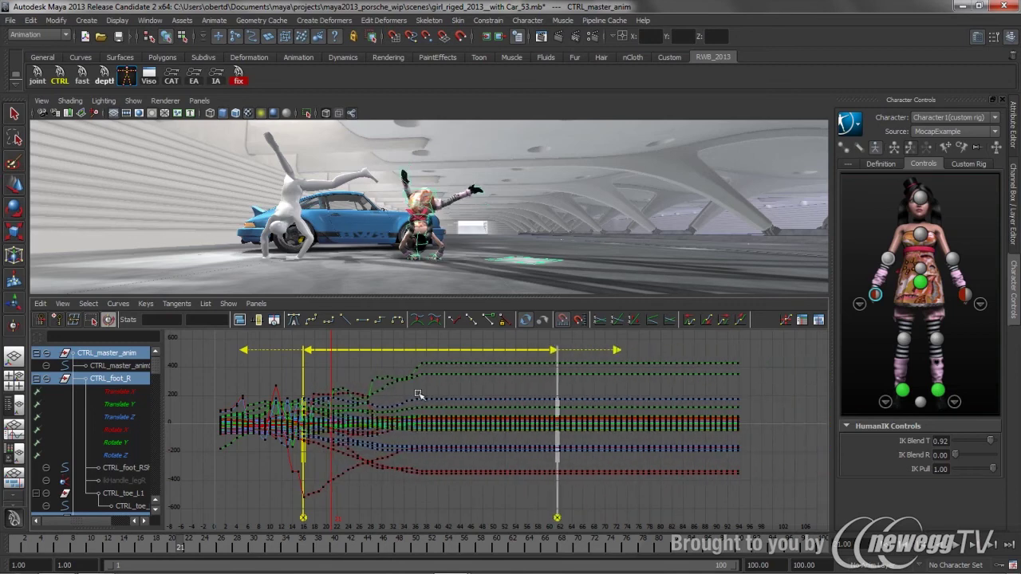
Step: Add retime markers near frames 30 and 48, and retime them to about frames 25 and 55
{"action": "left_click", "coordinate": [384, 366]}
{"action": "double_click", "coordinate": [478, 359]}
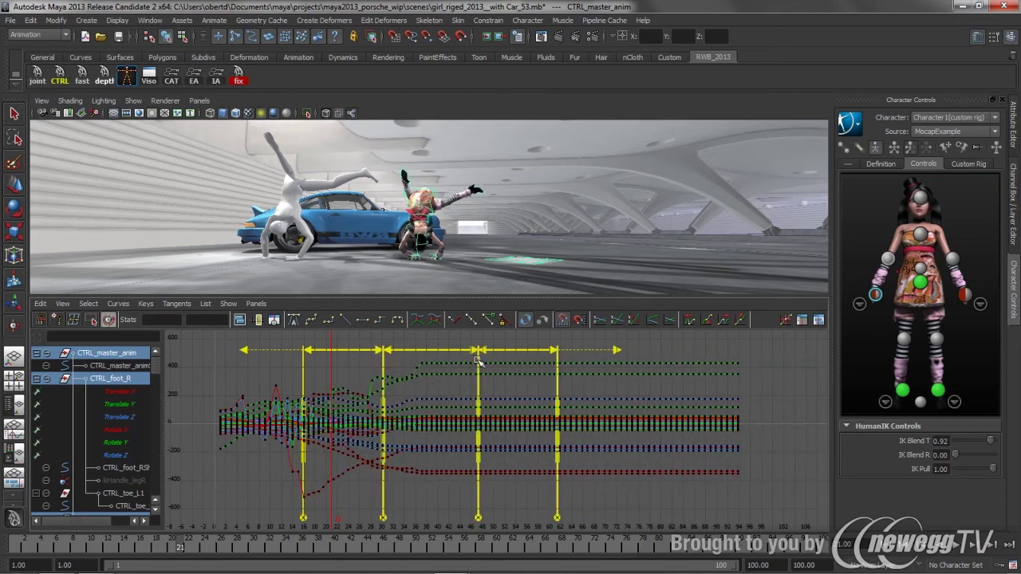
{"action": "mouse_move", "coordinate": [481, 410]}
{"action": "left_mouse_down"}
{"action": "mouse_move", "coordinate": [516, 406]}
{"action": "mouse_move", "coordinate": [448, 411]}
{"action": "mouse_move", "coordinate": [512, 411]}
{"action": "left_mouse_up"}
{"action": "left_click", "coordinate": [384, 412]}
{"action": "left_click_drag", "start_coordinate": [384, 412], "coordinate": [356, 411]}
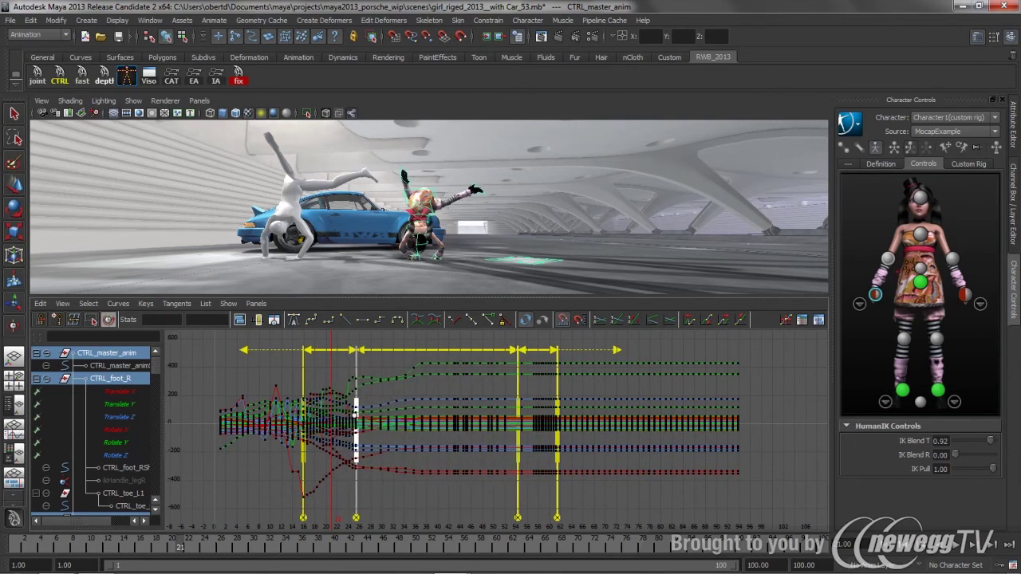
Step: Delete the retime marker near frame 25 and scrub to frame 23 to check the retimed motion
{"action": "left_click", "coordinate": [356, 519]}
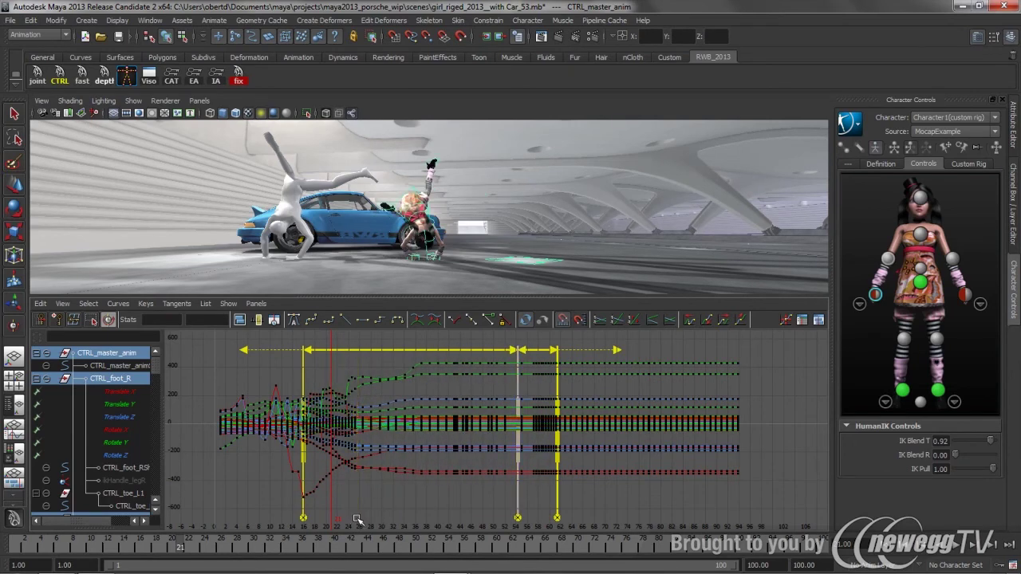
{"action": "mouse_move", "coordinate": [187, 563]}
{"action": "left_mouse_down"}
{"action": "mouse_move", "coordinate": [205, 550]}
{"action": "mouse_move", "coordinate": [345, 550]}
{"action": "mouse_move", "coordinate": [193, 546]}
{"action": "mouse_move", "coordinate": [201, 543]}
{"action": "left_mouse_up"}
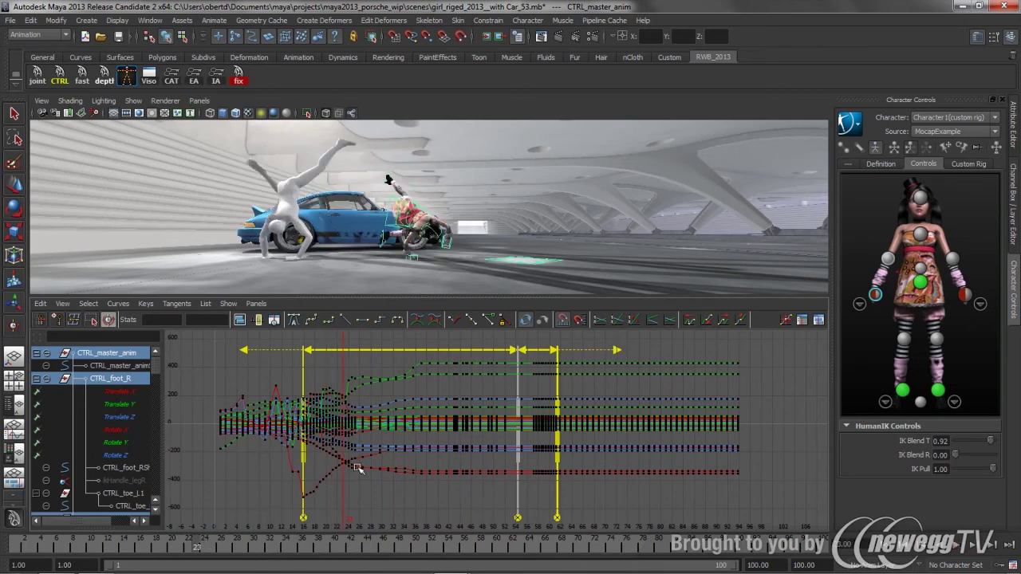